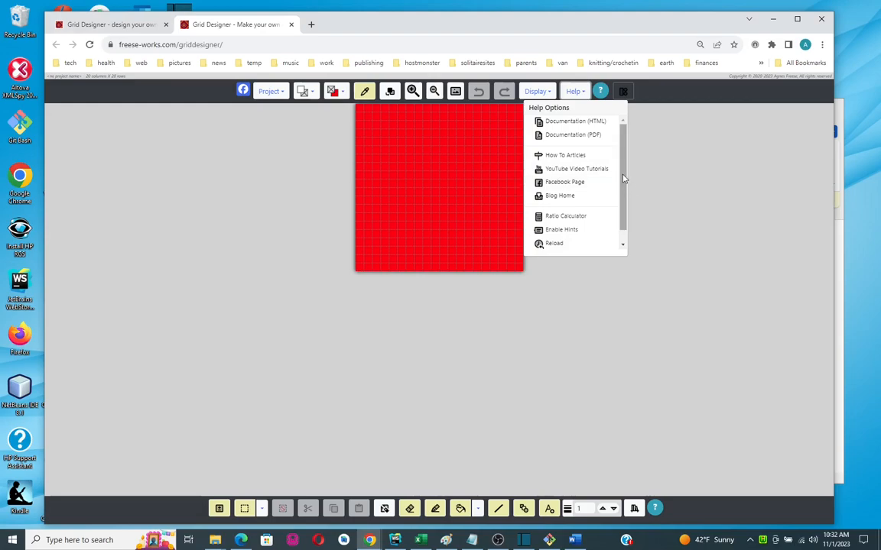
# Look through the remaining help options down to the version entry
pyautogui.scroll(-1, 626, 183)
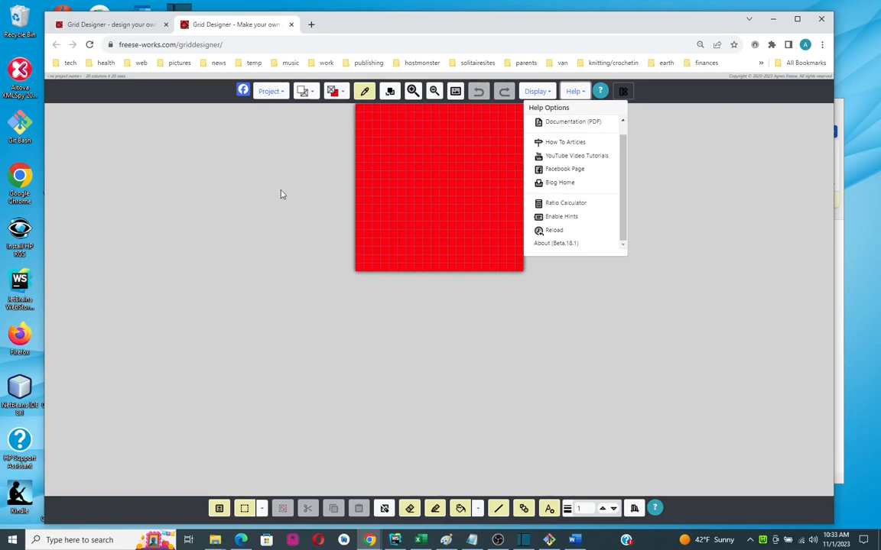
# Start a project from an image and load cabin-5866899__340.jpg from the gridEditor, demoPhotos, pixabay folder
pyautogui.click(264, 92)
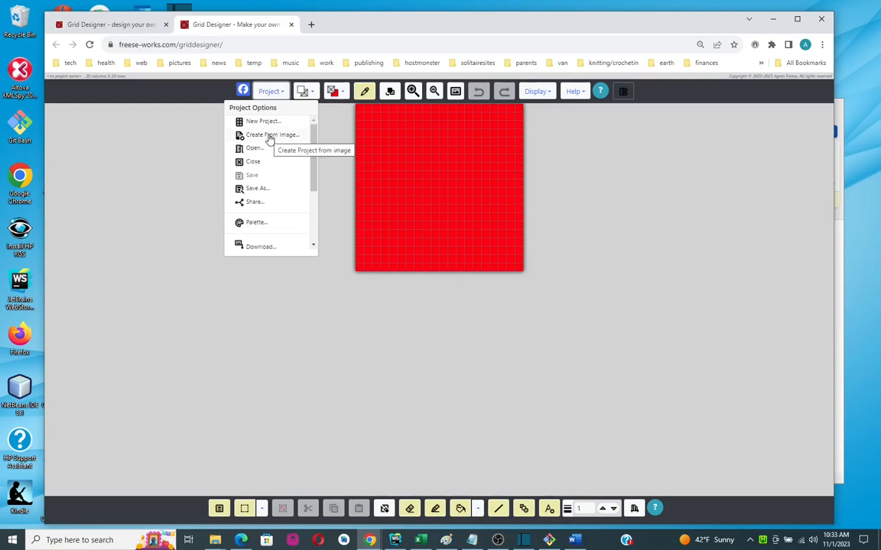
pyautogui.click(269, 135)
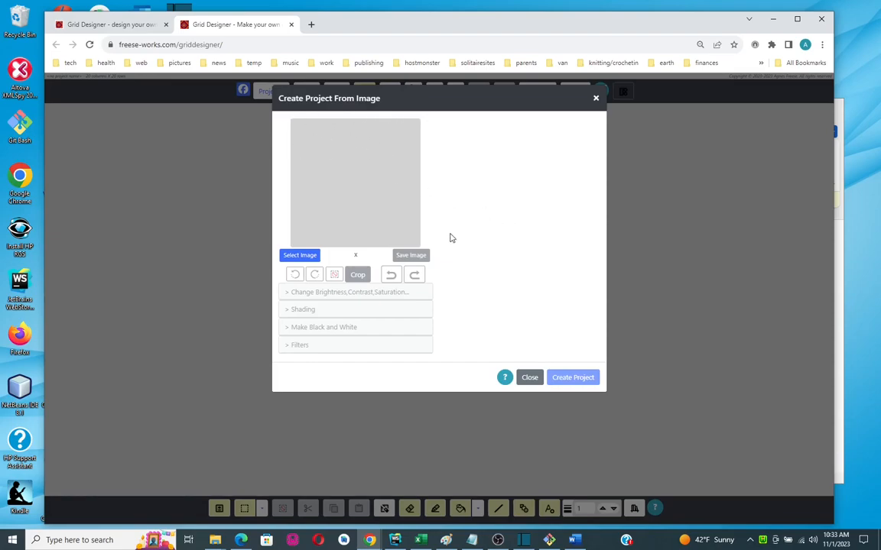
pyautogui.click(299, 256)
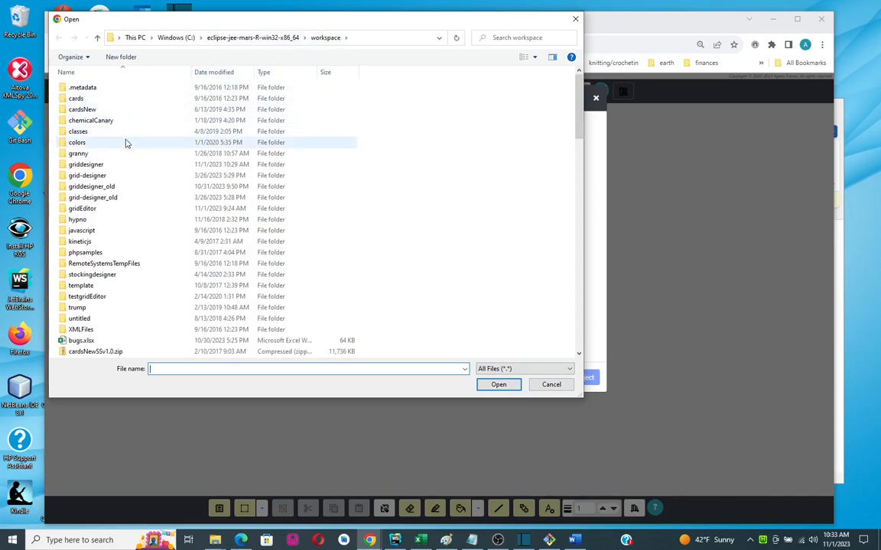
pyautogui.click(107, 168)
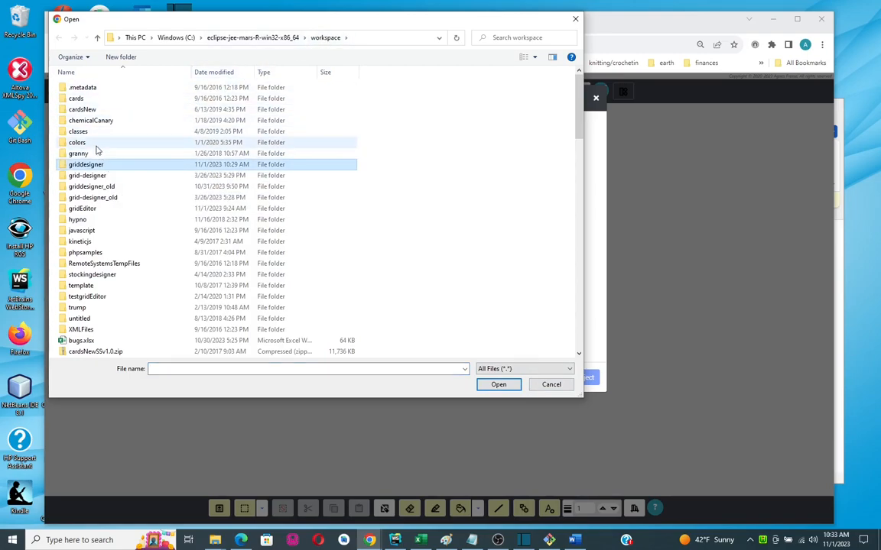
pyautogui.doubleClick(88, 209)
pyautogui.doubleClick(88, 152)
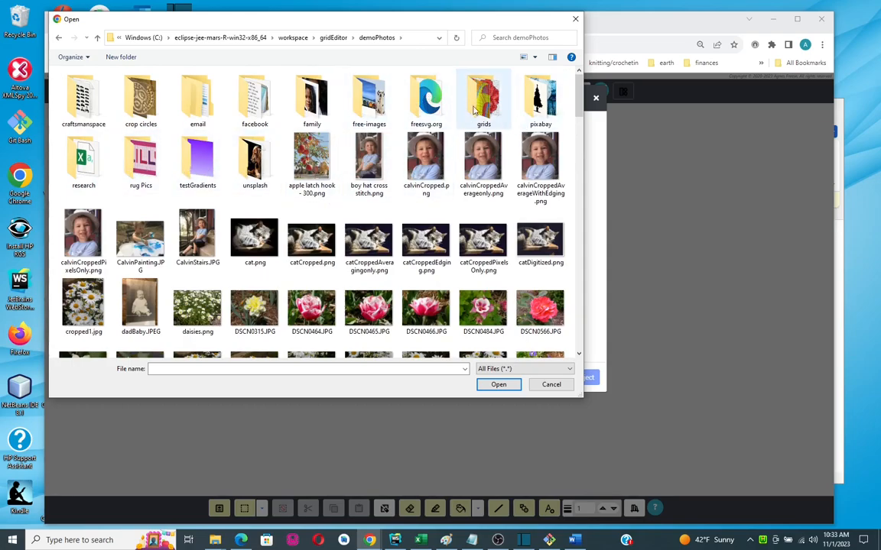
pyautogui.doubleClick(539, 107)
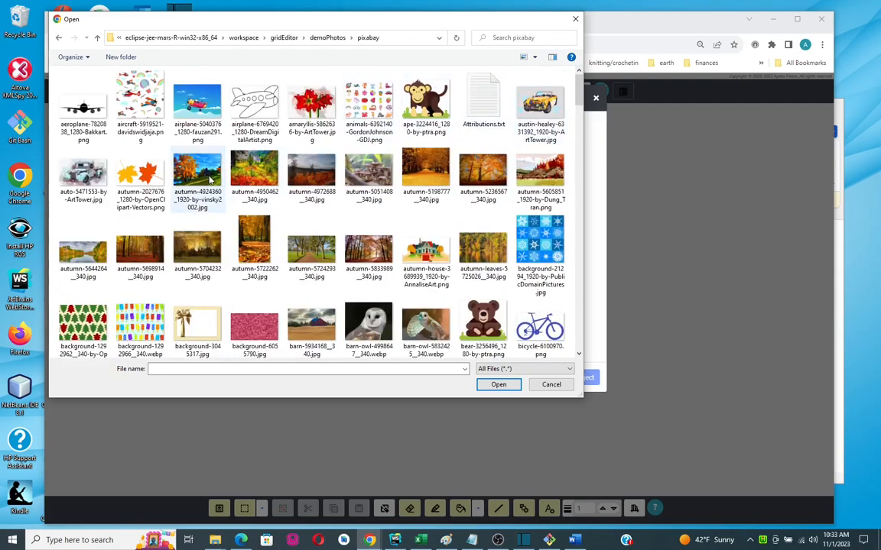
pyautogui.scroll(-2, 279, 273)
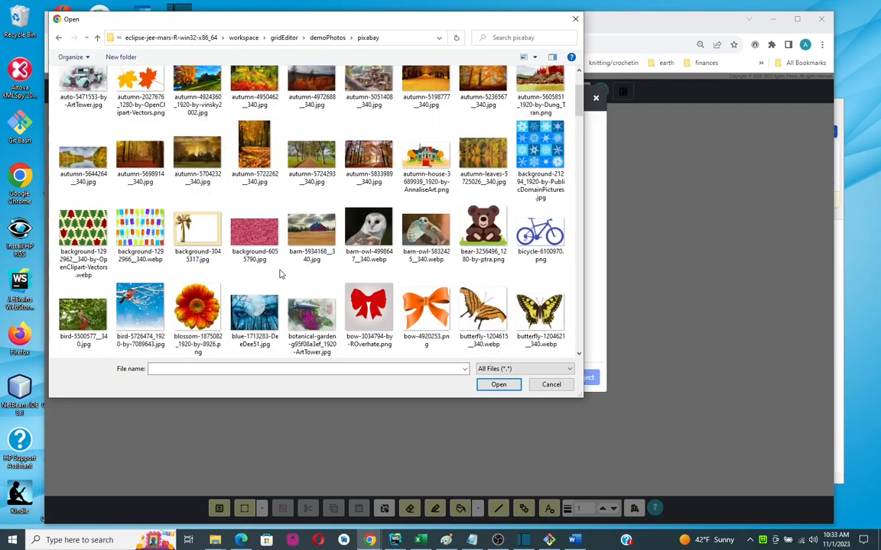
pyautogui.scroll(-2, 279, 274)
pyautogui.click(312, 241)
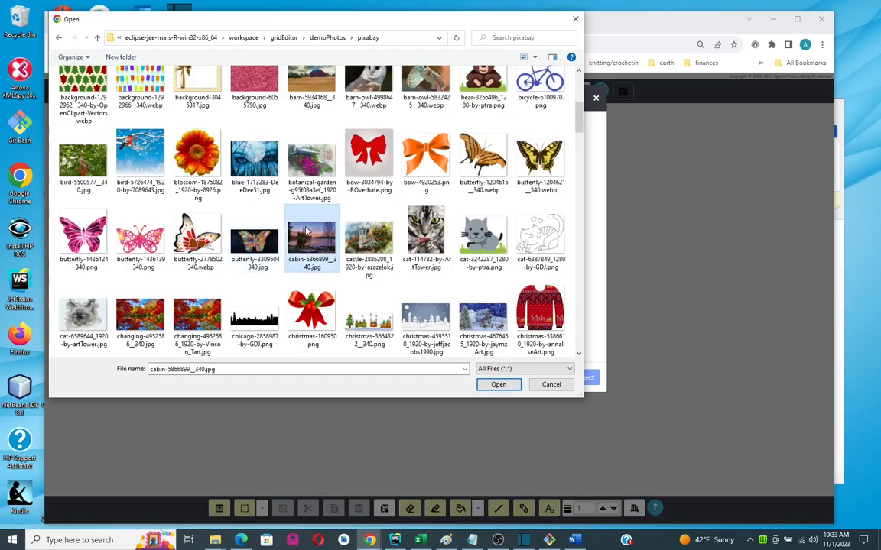
pyautogui.click(497, 385)
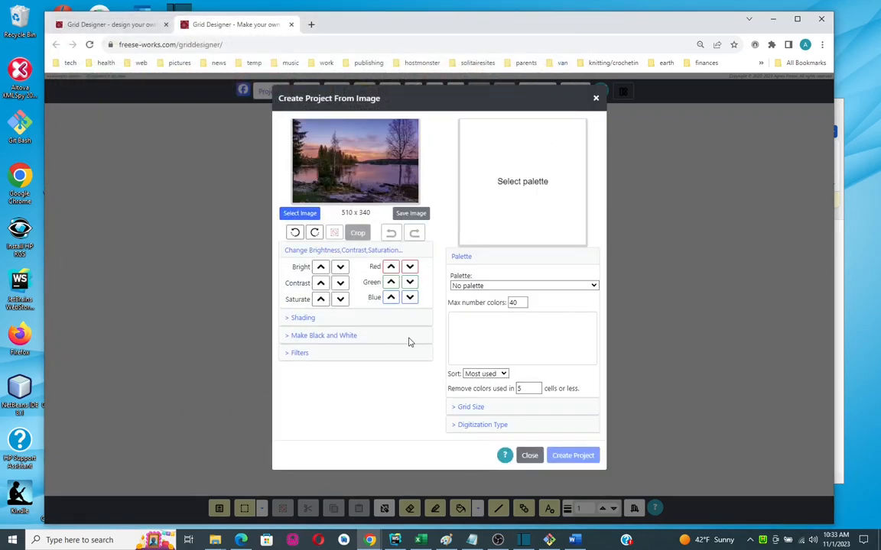
# Set the palette to (DP) Diamond Paint Drills DMC colors and check the color names in the sky of the preview
pyautogui.click(474, 285)
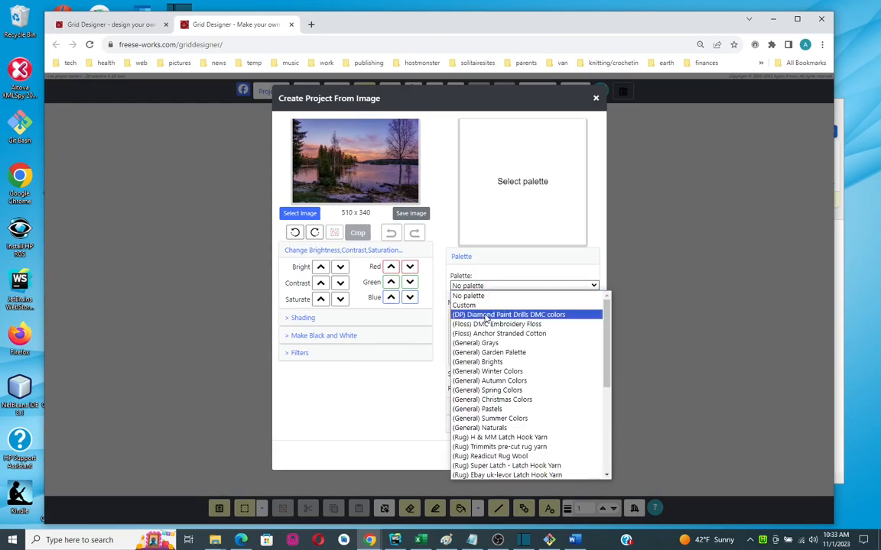
pyautogui.click(486, 316)
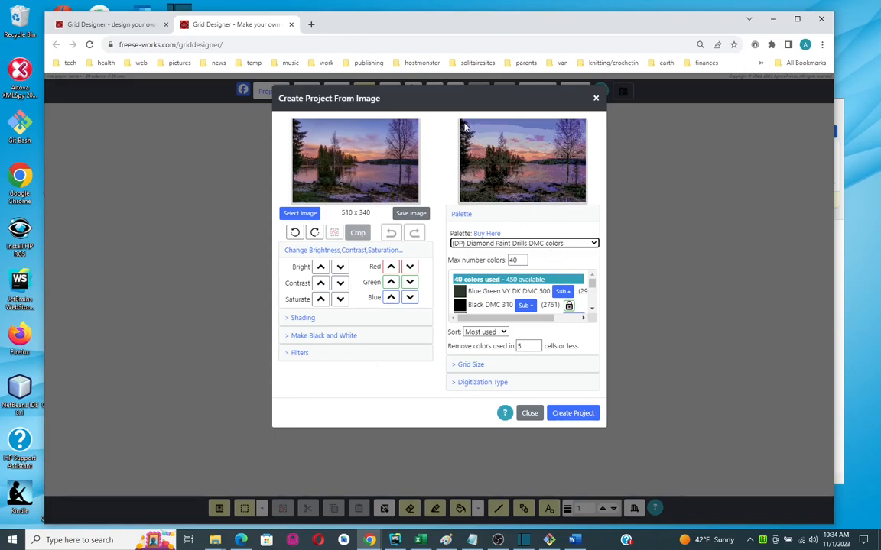
pyautogui.moveTo(465, 128)
pyautogui.moveTo(525, 129)
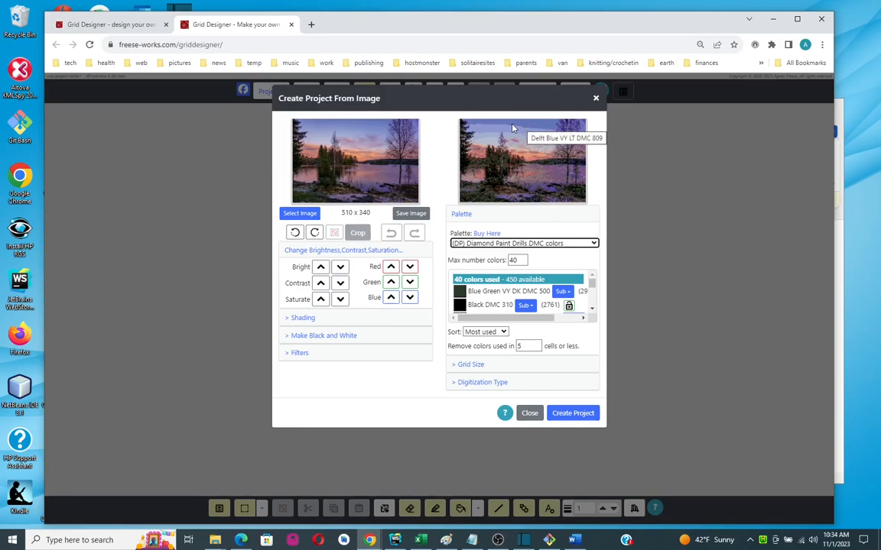
# Set the digitization type to Dithered/Smoothed
pyautogui.click(491, 383)
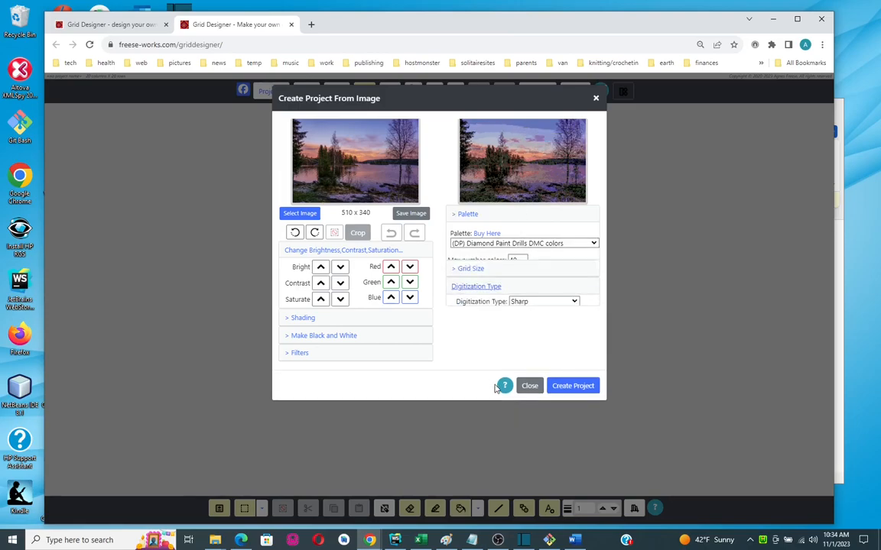
pyautogui.click(539, 266)
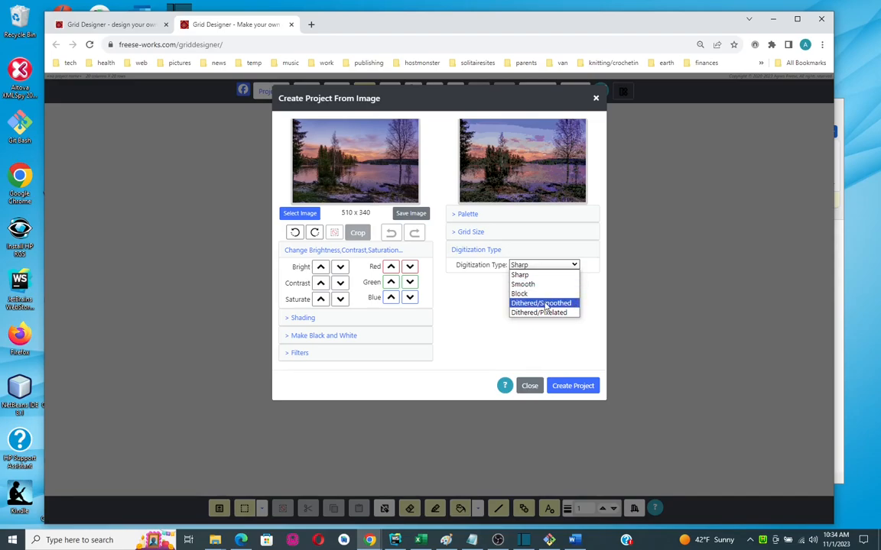
pyautogui.click(546, 304)
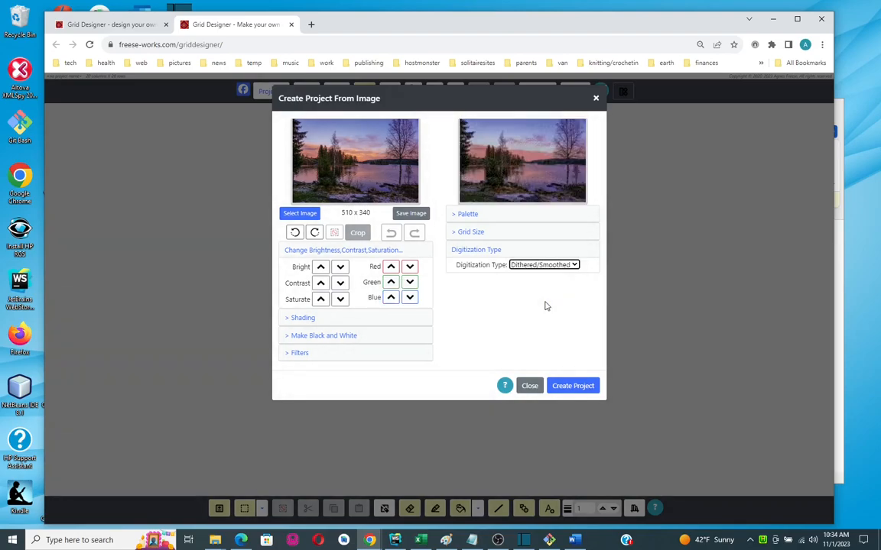
# Compare the preview under Dithered/Pixelated and Dithered/Smoothed by alternating between the two types, ending on Dithered/Smoothed
pyautogui.click(572, 265)
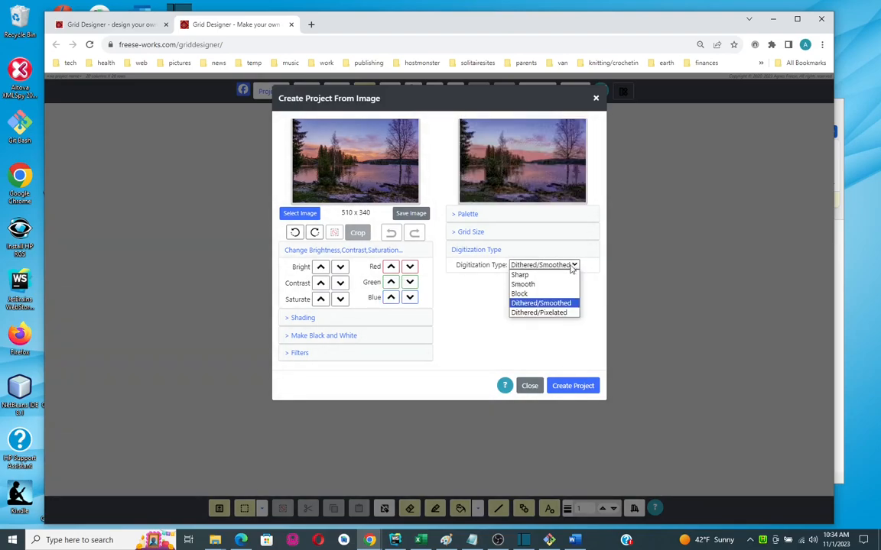
pyautogui.click(564, 313)
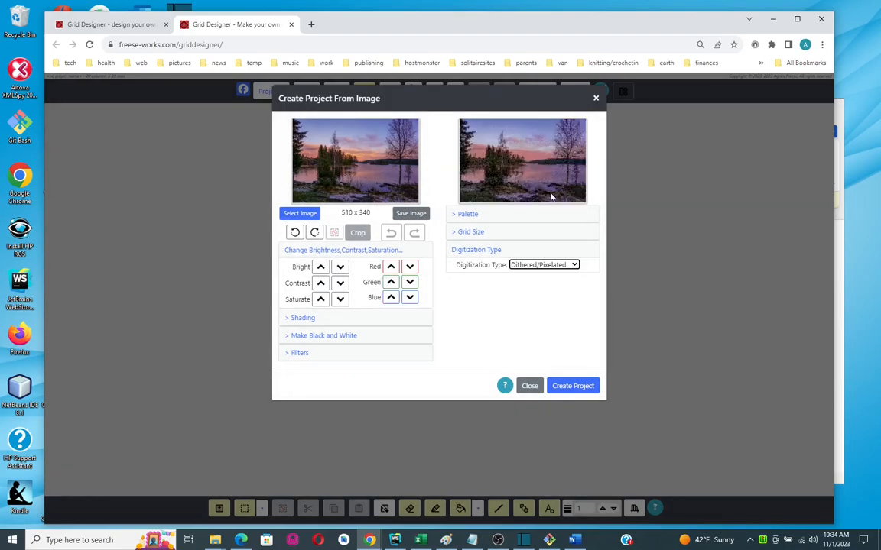
pyautogui.click(574, 265)
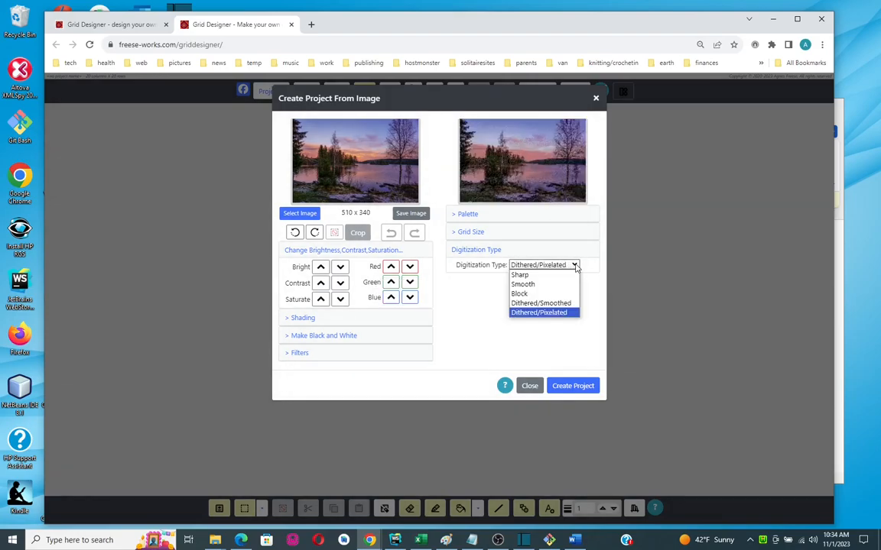
pyautogui.click(563, 304)
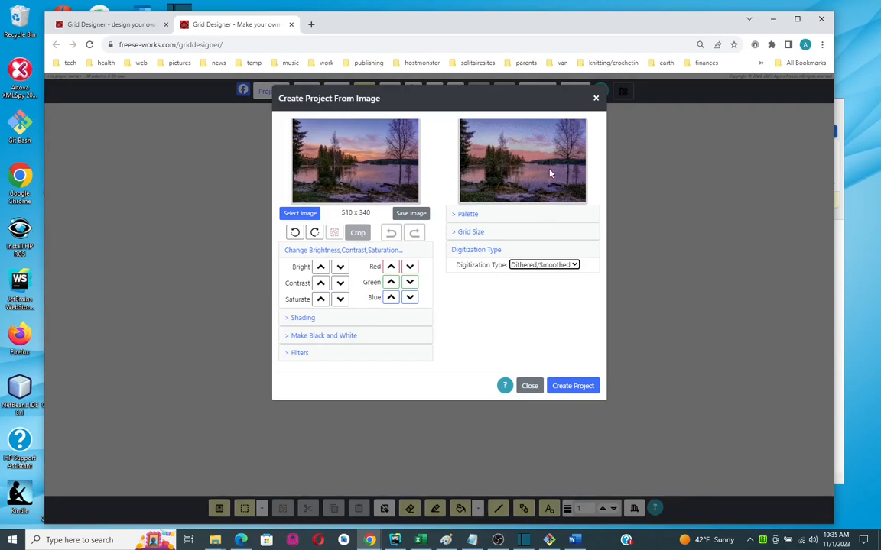
pyautogui.click(566, 266)
pyautogui.click(569, 313)
pyautogui.moveTo(538, 164)
pyautogui.click(546, 266)
pyautogui.click(548, 305)
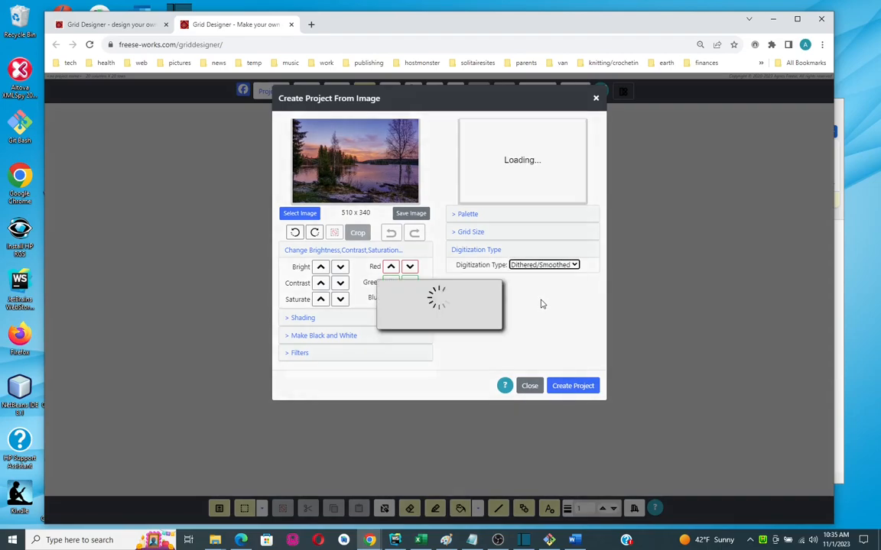
# Create the project from the lake image without saving it, and hide its grid
pyautogui.click(571, 386)
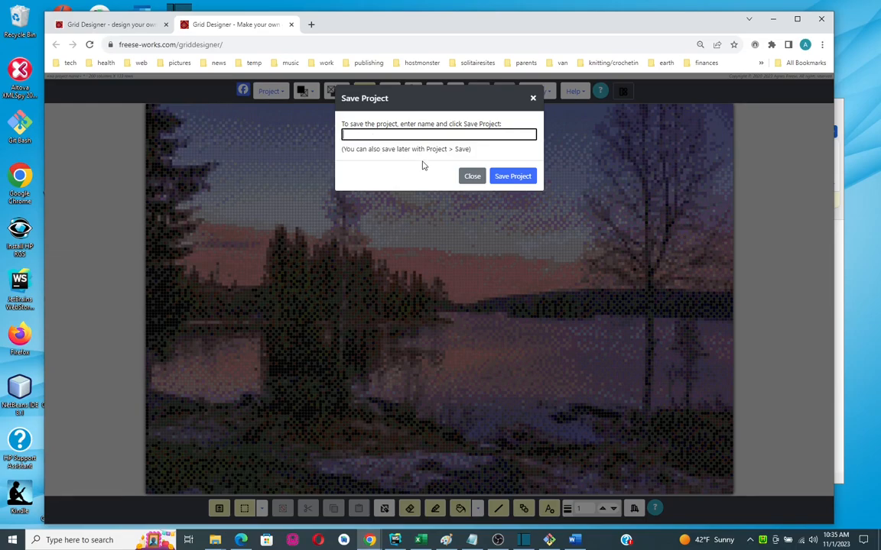
pyautogui.click(472, 175)
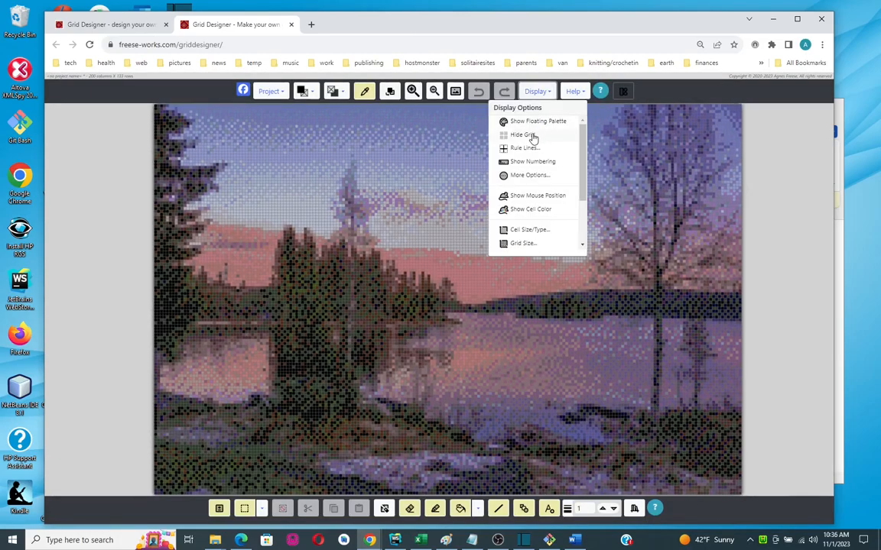
pyautogui.click(526, 135)
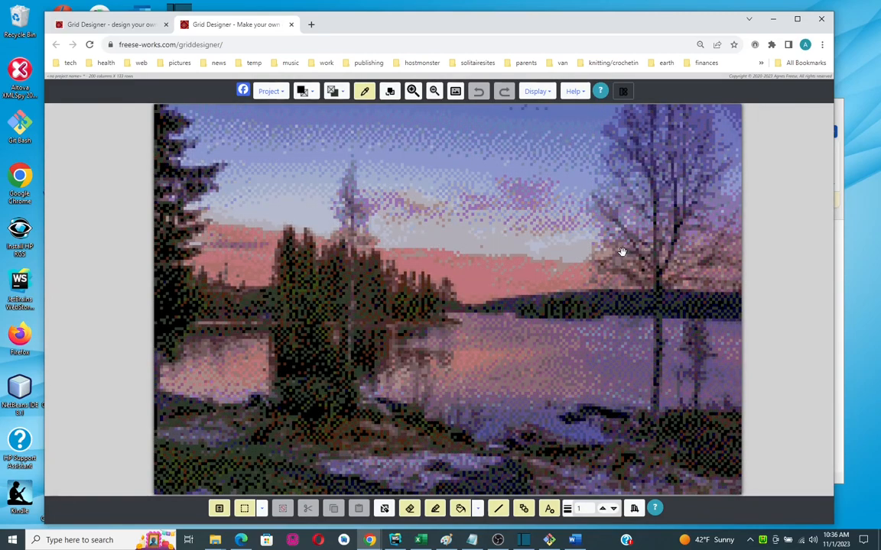
pyautogui.click(433, 93)
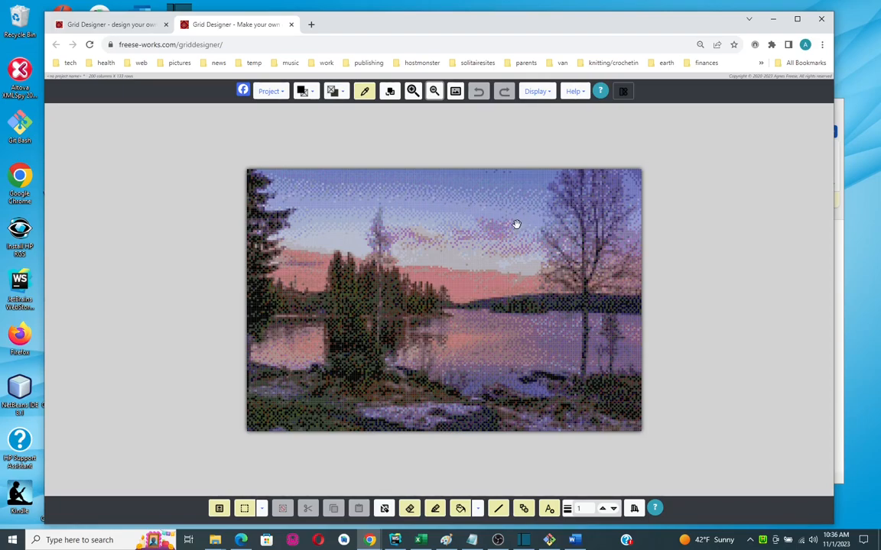
# Start another project from an image, discarding the unsaved lake project
pyautogui.click(267, 92)
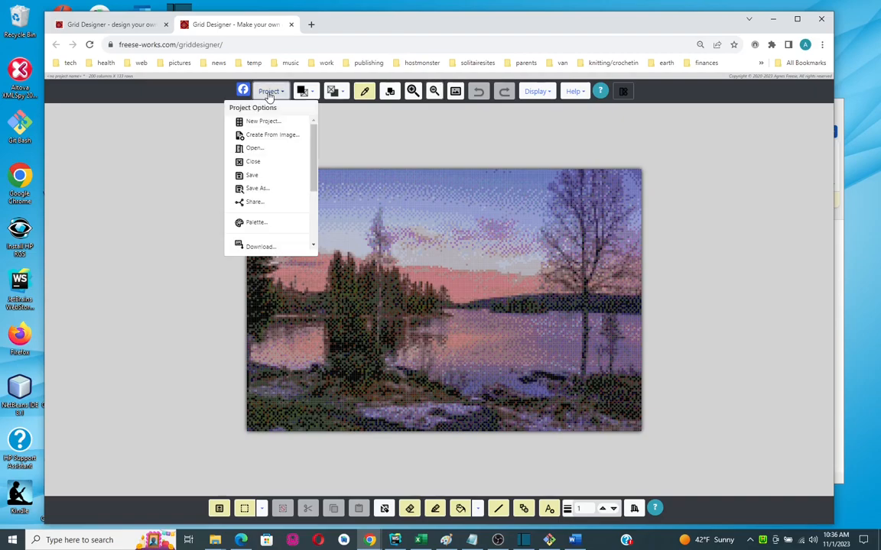
pyautogui.click(259, 136)
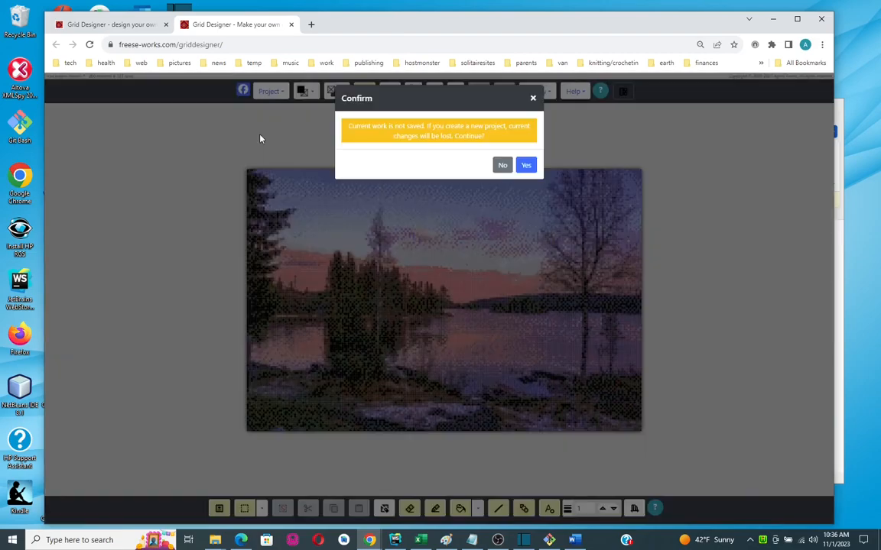
pyautogui.click(525, 165)
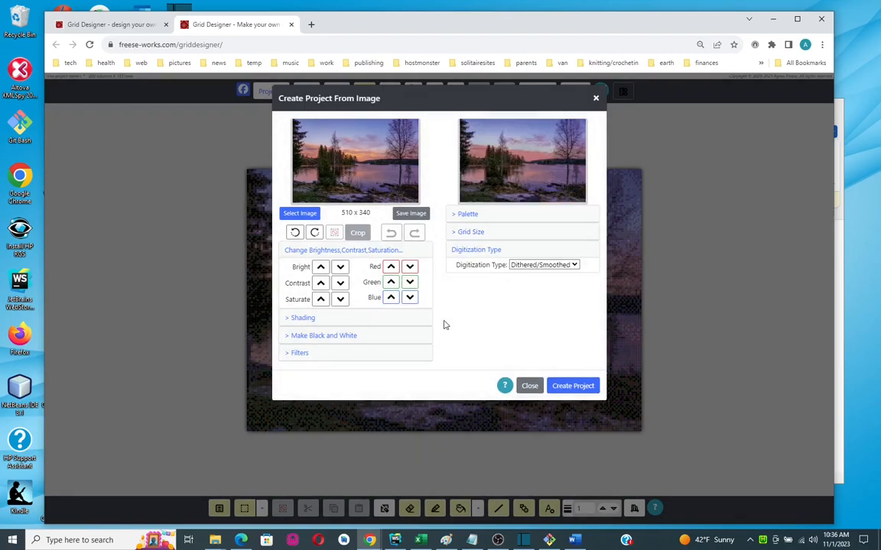
# Try the shading that darkens the right edge on the lake image
pyautogui.click(298, 319)
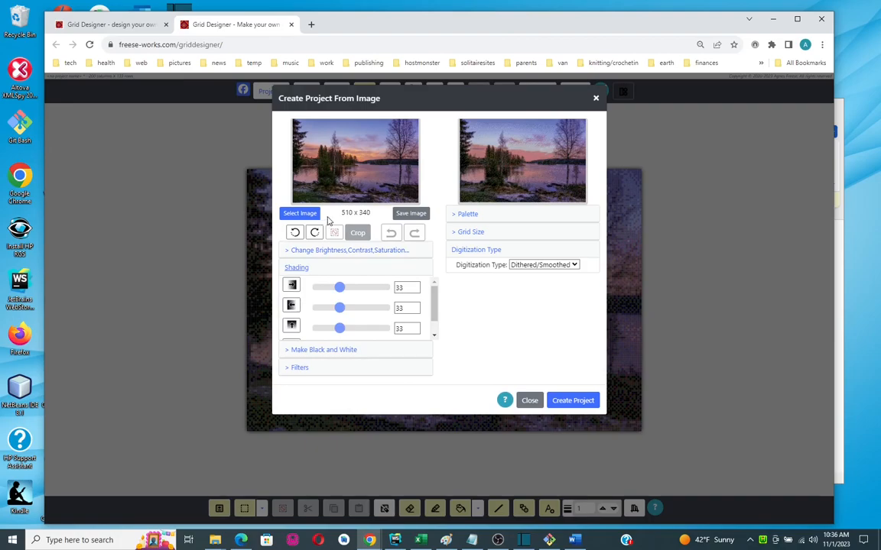
pyautogui.click(291, 285)
pyautogui.click(296, 289)
# Replace the source image with the line-art airplane airplane-6769420_1280-DreamDigitalArtist.png
pyautogui.click(302, 214)
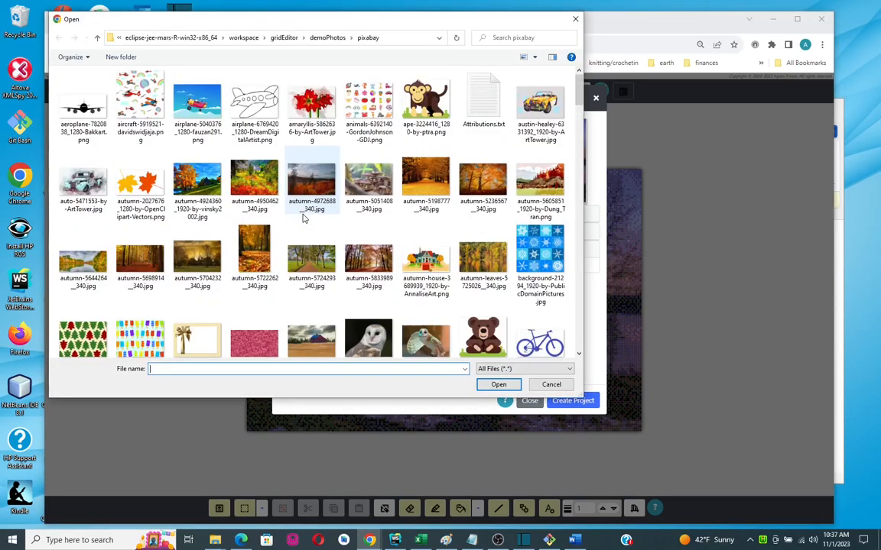
pyautogui.click(247, 127)
pyautogui.click(498, 386)
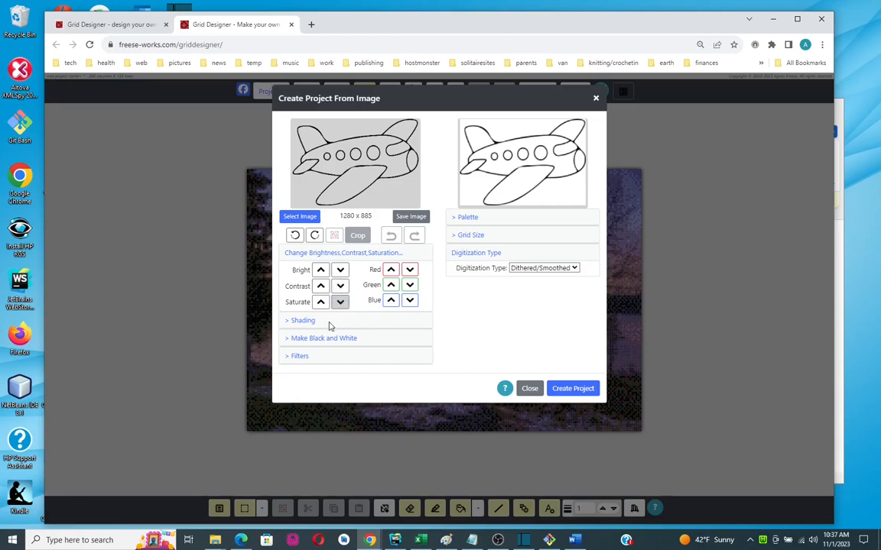
# Shade the right edge of the airplane image with a value of 33 and set the digitization type to Sharp
pyautogui.click(303, 322)
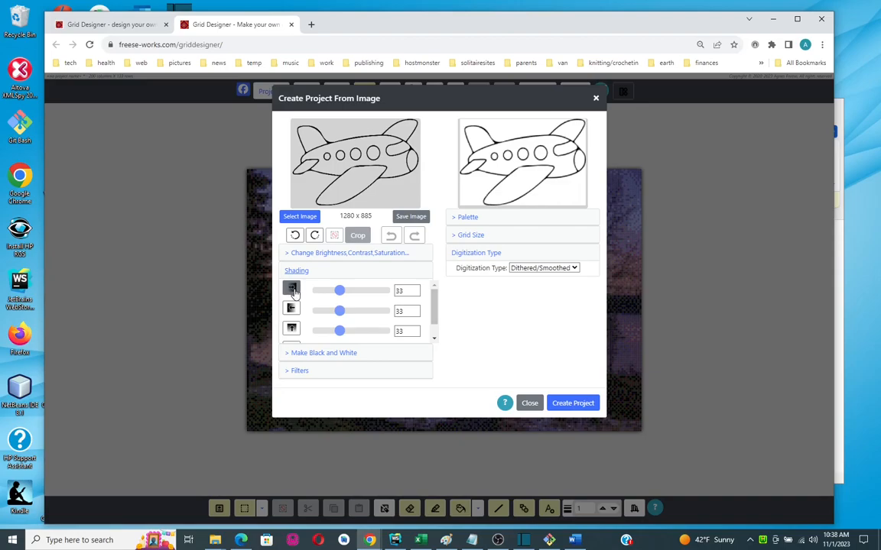
pyautogui.click(292, 290)
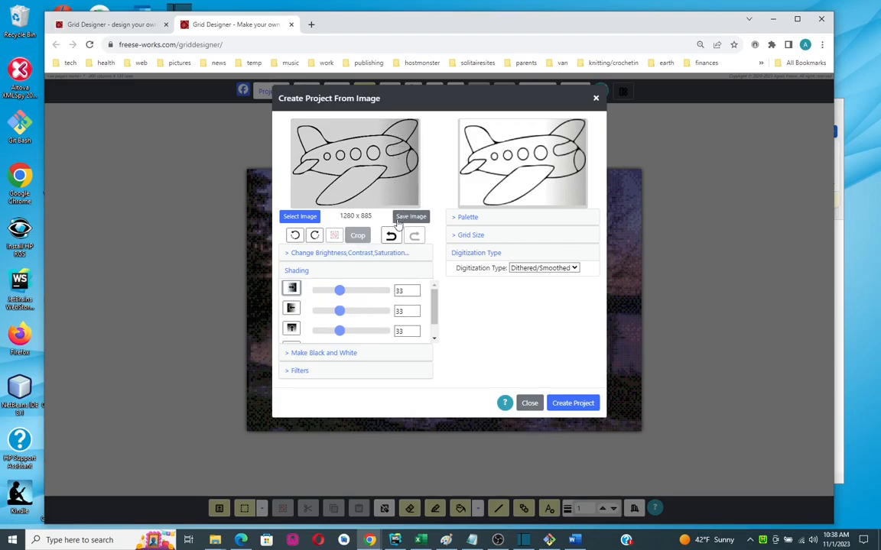
pyautogui.click(575, 269)
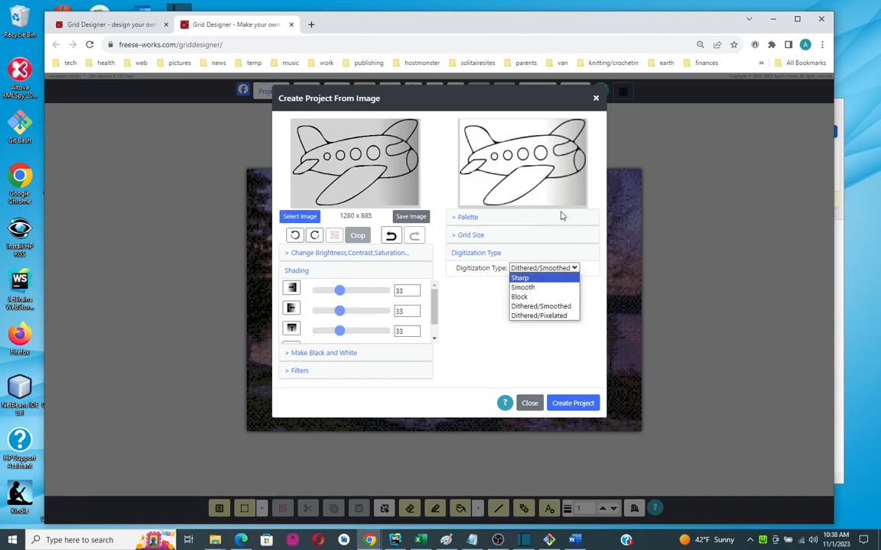
pyautogui.click(520, 278)
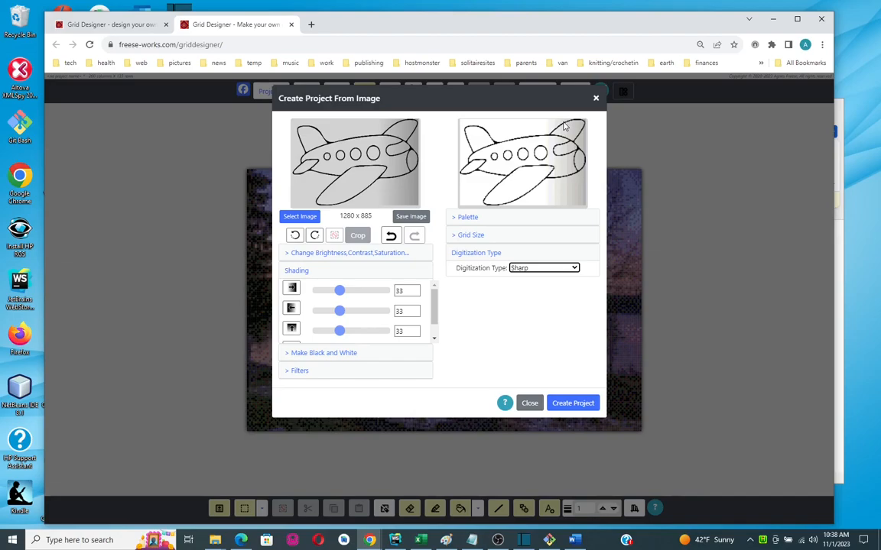
# Set the airplane's digitization type to Dithered/Smoothed and look through the shading directions offered
pyautogui.moveTo(561, 129)
pyautogui.click(574, 268)
pyautogui.click(552, 307)
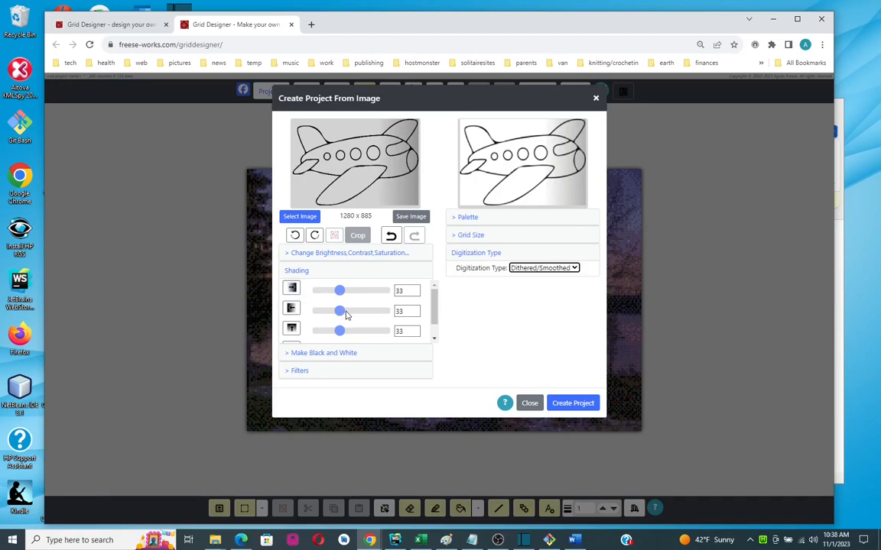
pyautogui.moveTo(435, 302); pyautogui.dragTo(439, 323)
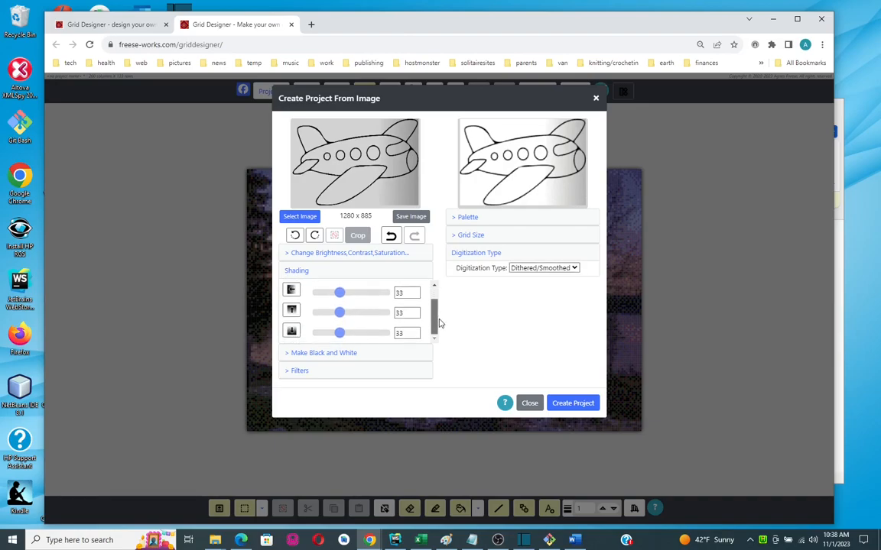
pyautogui.scroll(1, 434, 309)
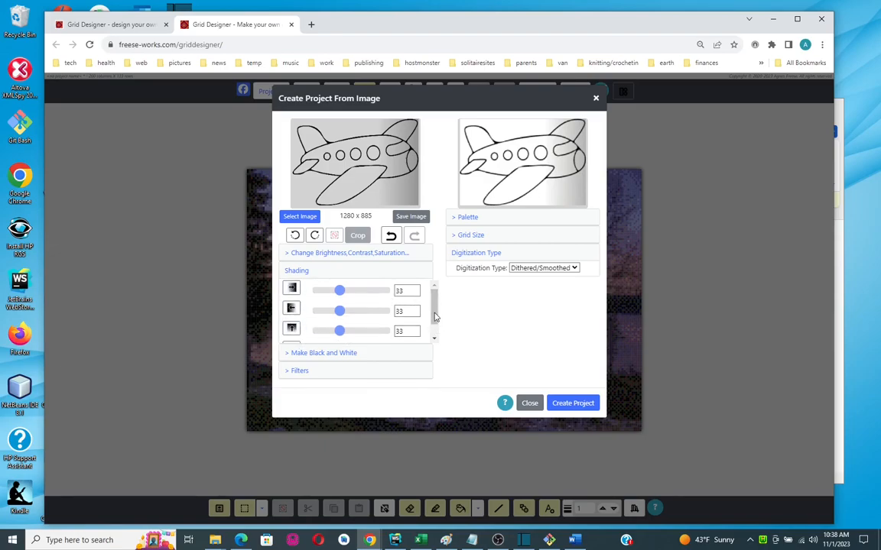
pyautogui.scroll(-1, 434, 317)
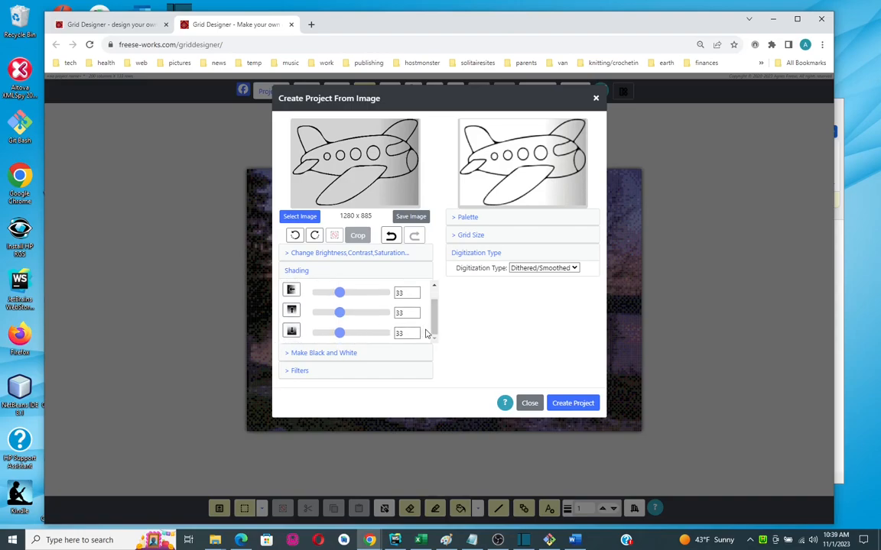
pyautogui.scroll(1, 393, 298)
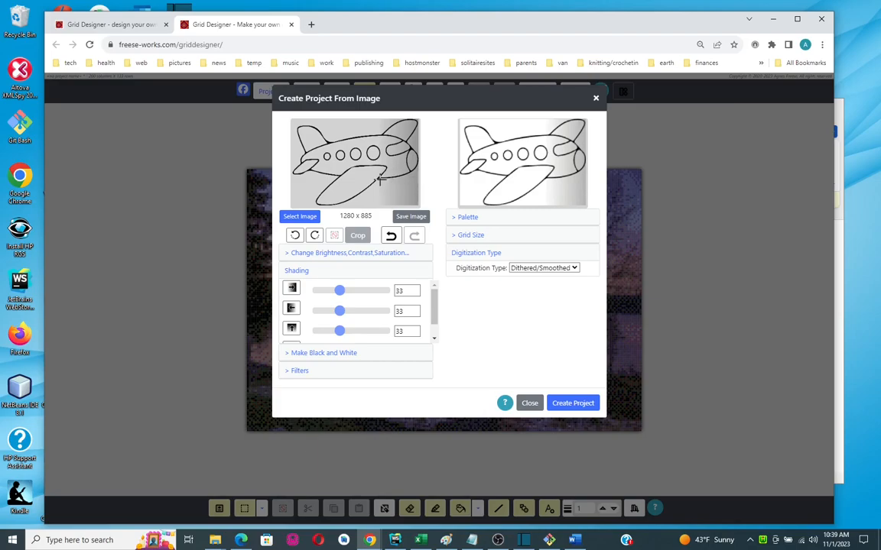
# Undo the airplane's right-edge shading and reapply it with a value of 75
pyautogui.moveTo(339, 290); pyautogui.dragTo(366, 291)
pyautogui.click(390, 238)
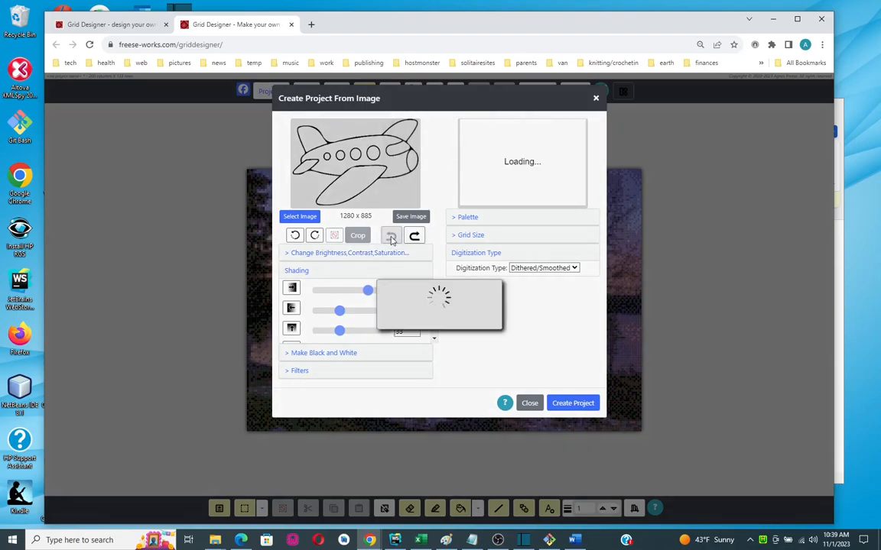
pyautogui.click(292, 290)
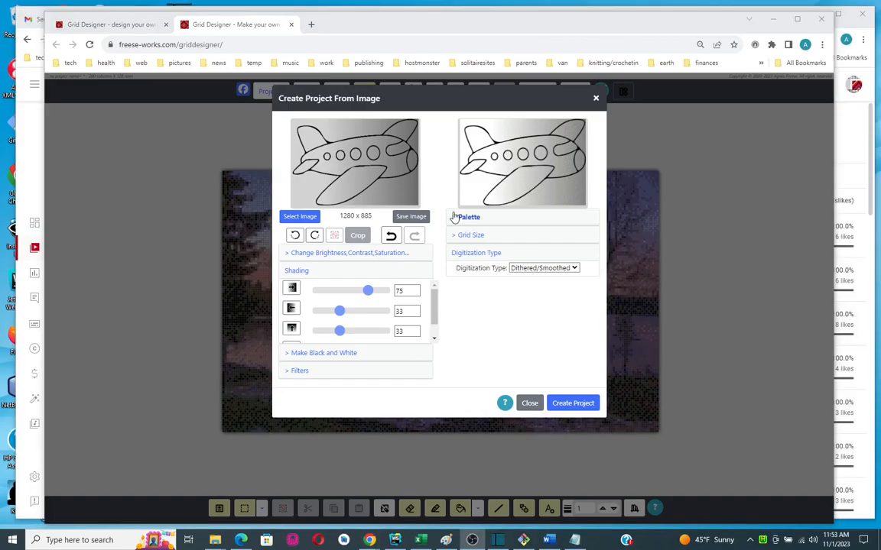
# Replace the source image with the cat photo cat-114782-by-ArtTower.jpg
pyautogui.click(303, 221)
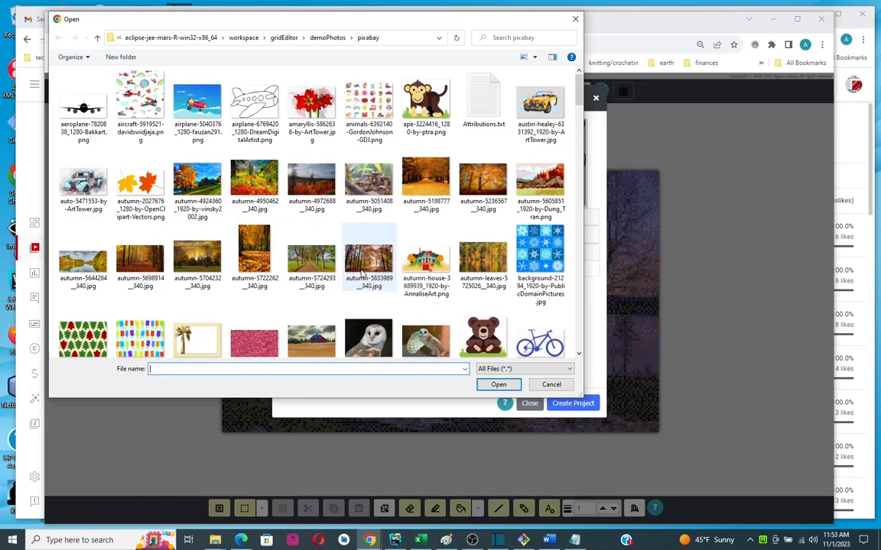
pyautogui.scroll(-2, 363, 279)
pyautogui.scroll(-3, 363, 279)
pyautogui.click(426, 236)
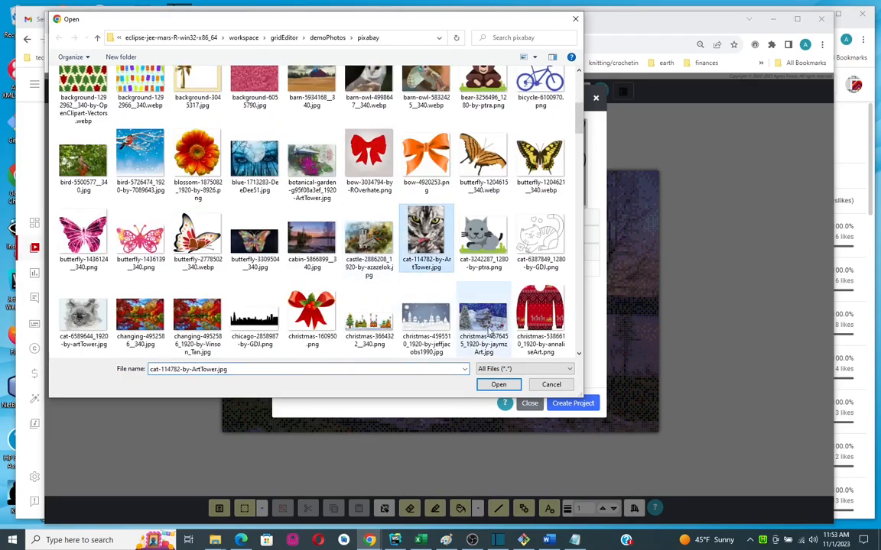
pyautogui.click(499, 384)
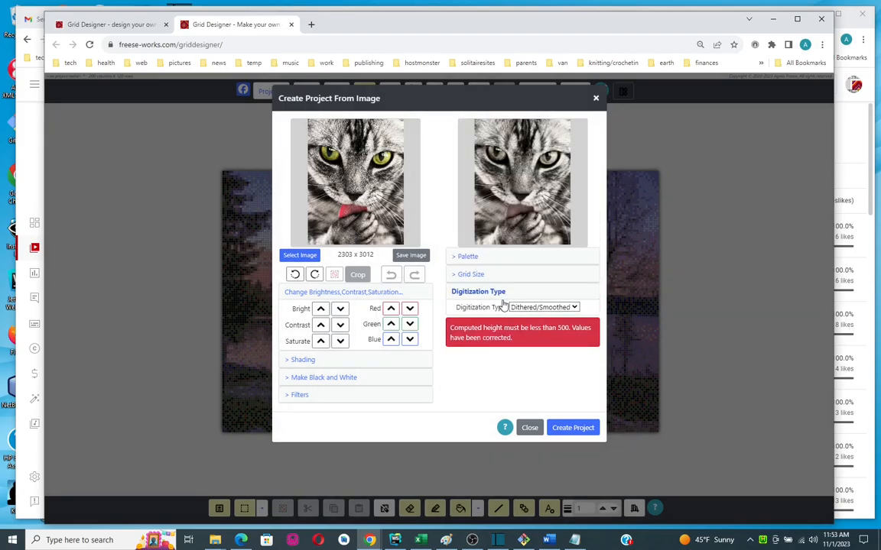
# Change the project's palette to (Rug) Herrschner's Latch Hook Yarn (H)
pyautogui.click(470, 257)
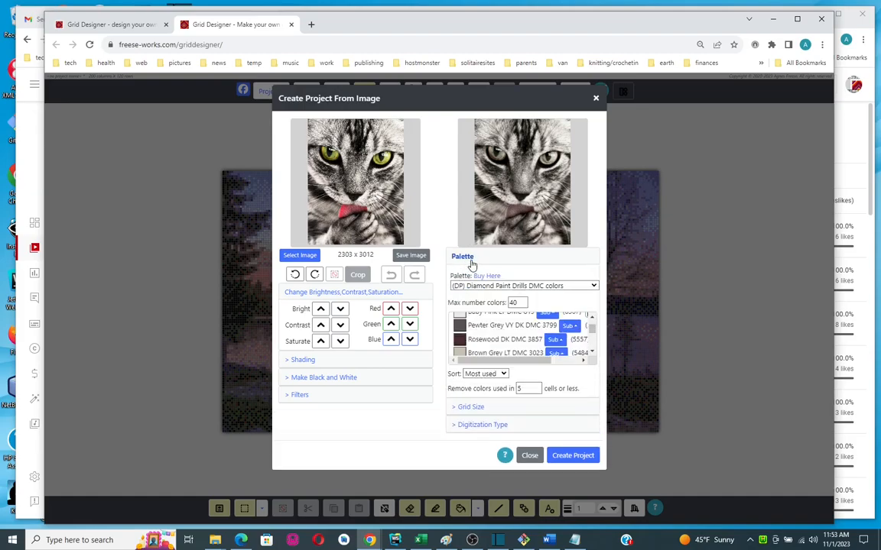
pyautogui.click(502, 286)
pyautogui.scroll(-3, 524, 394)
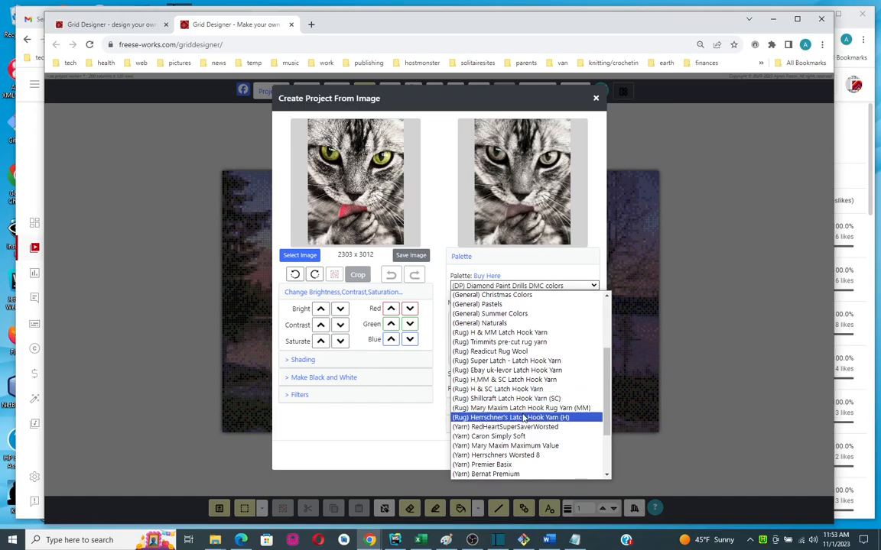
pyautogui.click(524, 419)
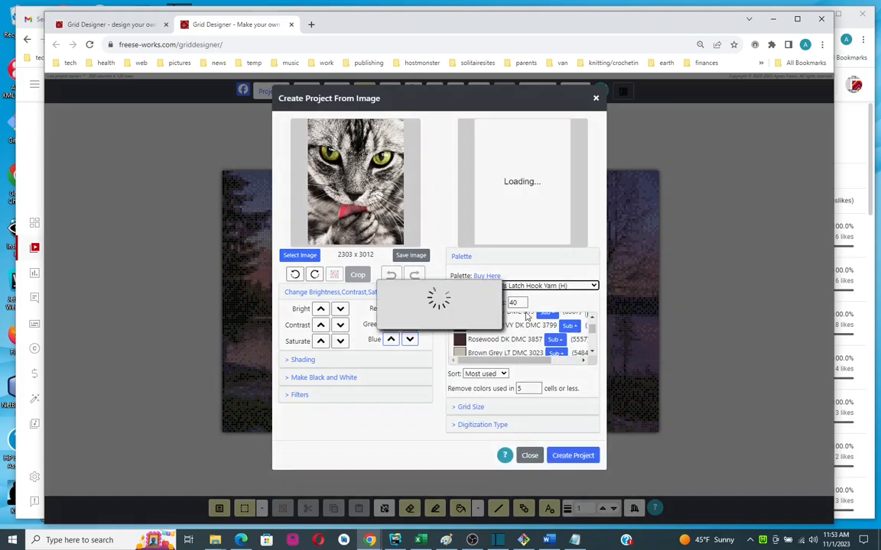
# Set the digitization type for the cat image to Sharp
pyautogui.click(494, 426)
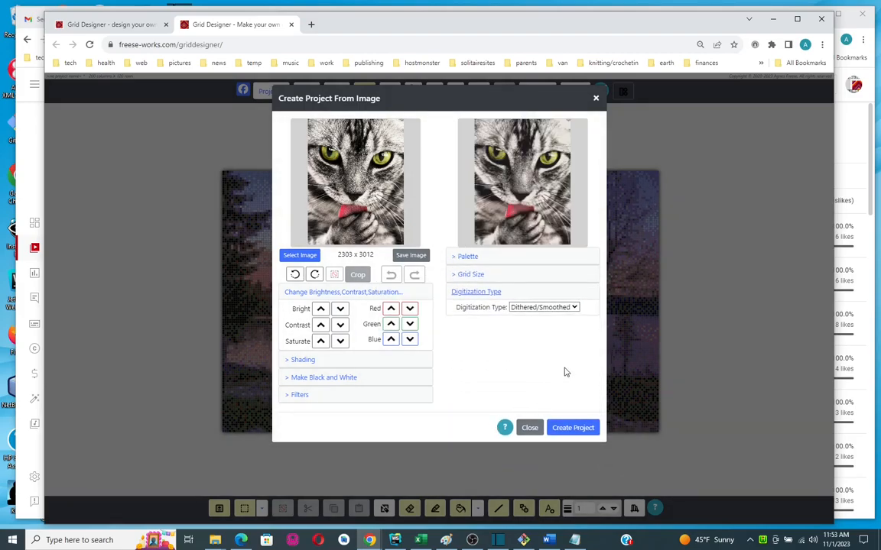
pyautogui.click(574, 307)
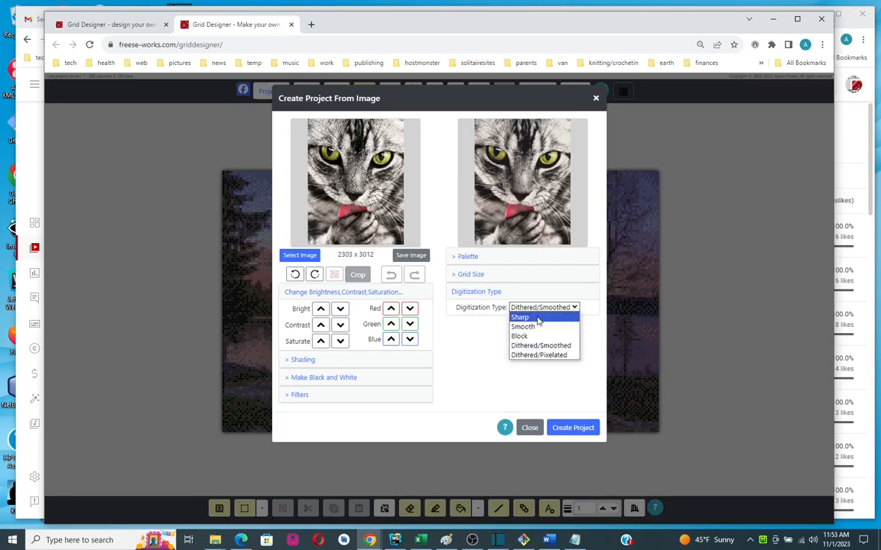
pyautogui.click(538, 317)
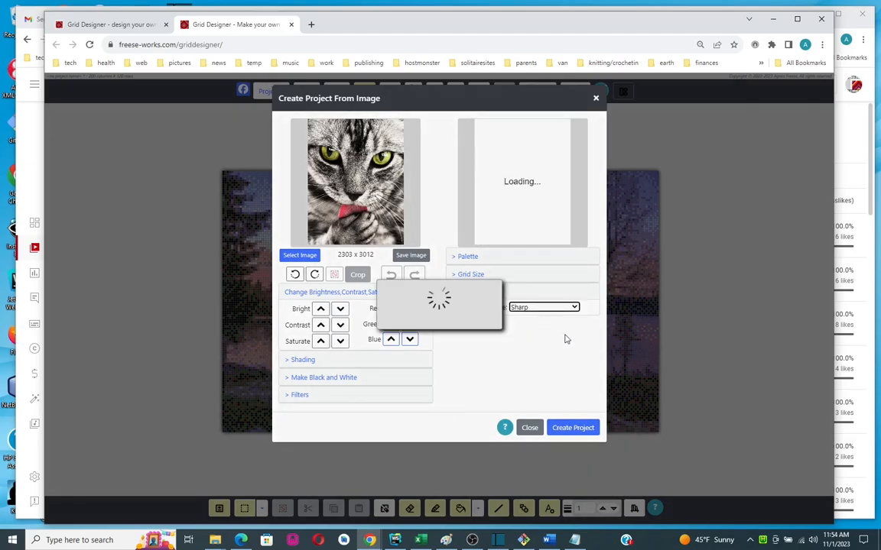
# Try limiting the cat image's palette to a maximum of 10 colors
pyautogui.click(468, 262)
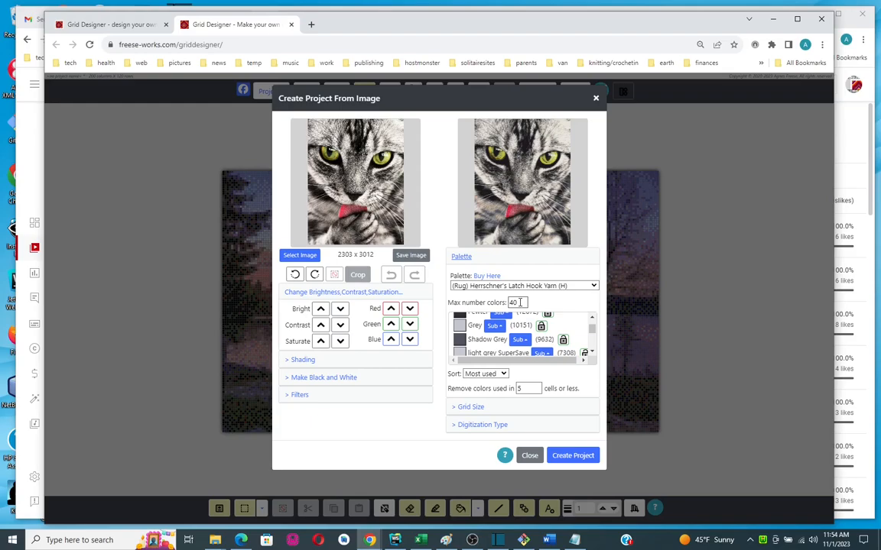
pyautogui.doubleClick(519, 302)
pyautogui.write('2')
pyautogui.click(543, 304)
pyautogui.moveTo(518, 303); pyautogui.dragTo(508, 304)
pyautogui.write('10')
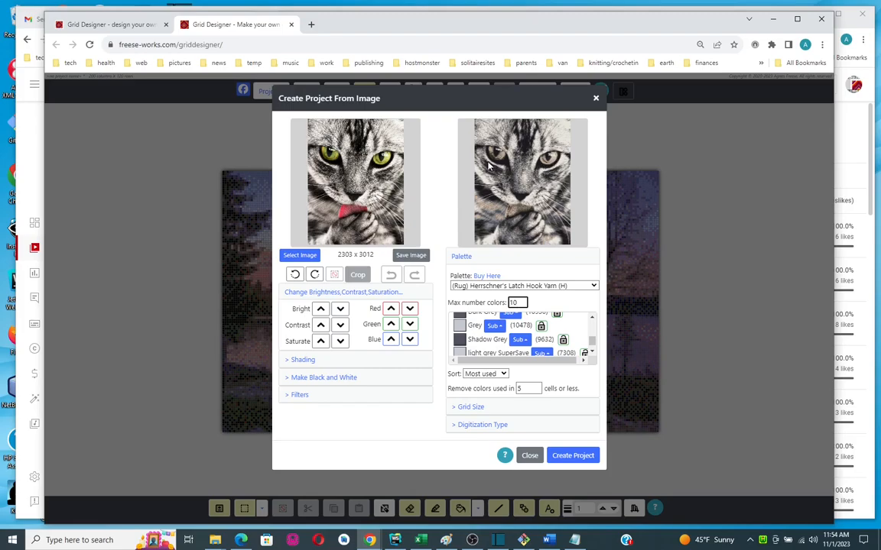
# Set the maximum number of colors for the cat image to 20
pyautogui.doubleClick(528, 302)
pyautogui.doubleClick(515, 303)
pyautogui.write('20')
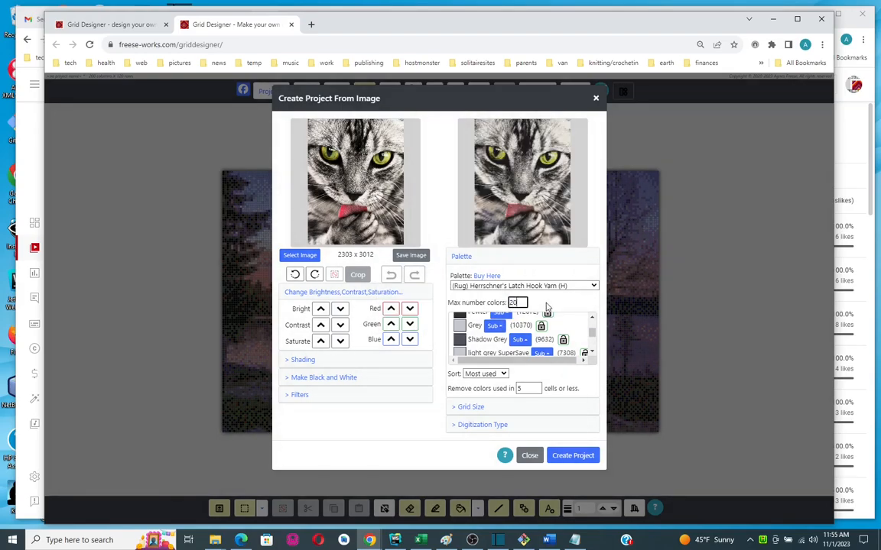
pyautogui.click(509, 214)
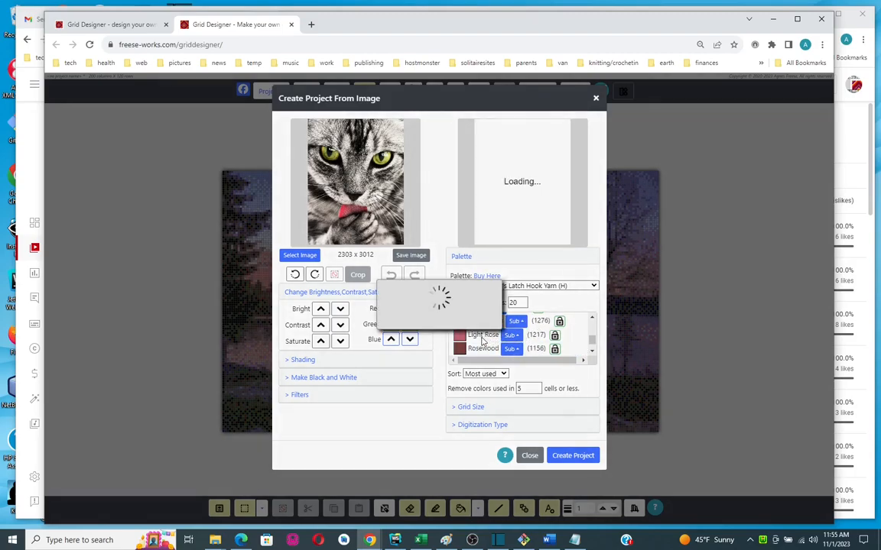
# Lock the Light Rose and Lime colors in the cat's palette and reduce the maximum number of colors to 10
pyautogui.click(553, 337)
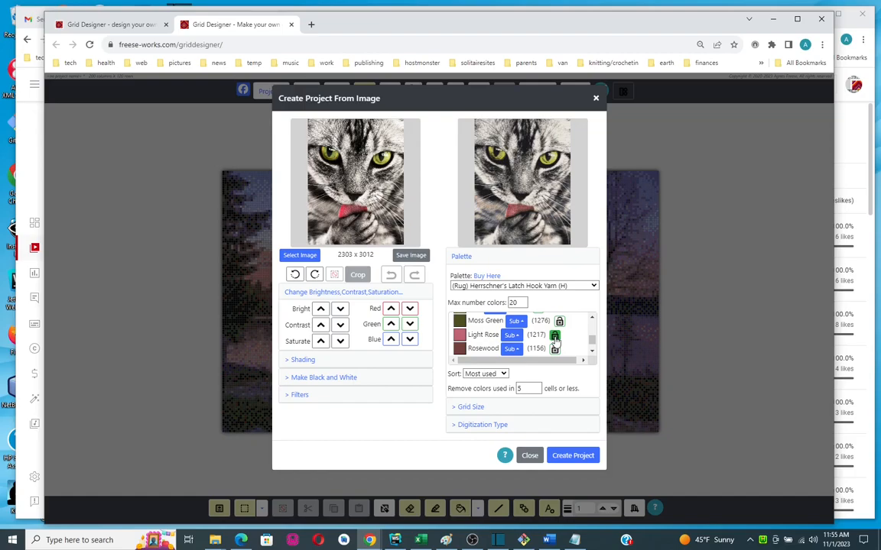
pyautogui.click(554, 338)
pyautogui.click(500, 154)
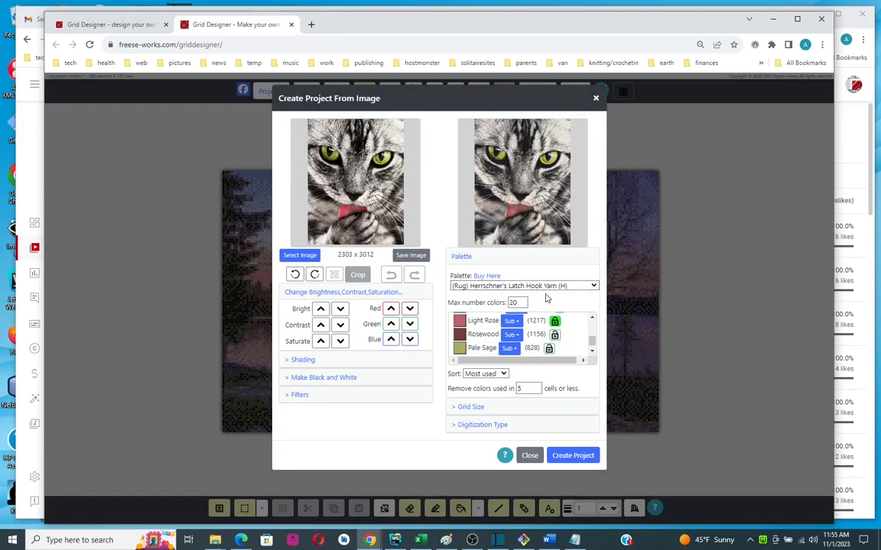
pyautogui.click(503, 158)
pyautogui.click(537, 320)
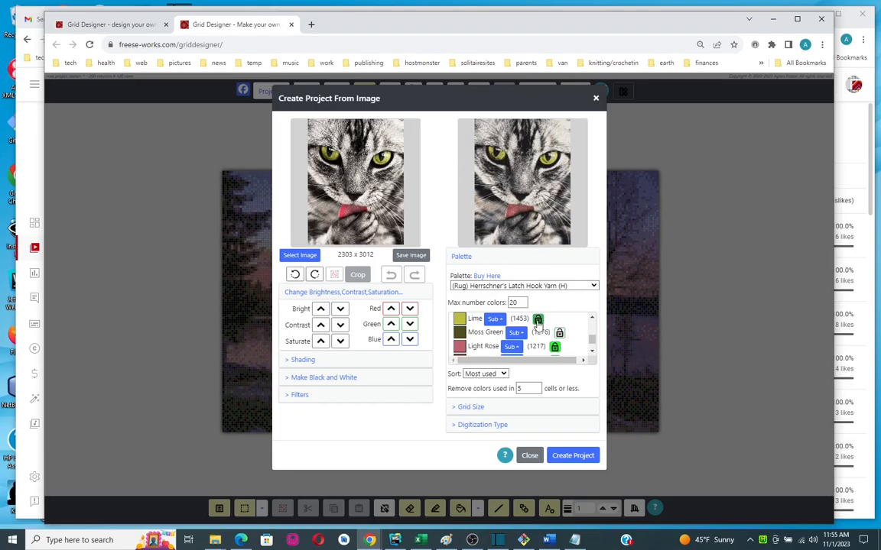
pyautogui.click(537, 322)
pyautogui.doubleClick(512, 303)
pyautogui.write('10')
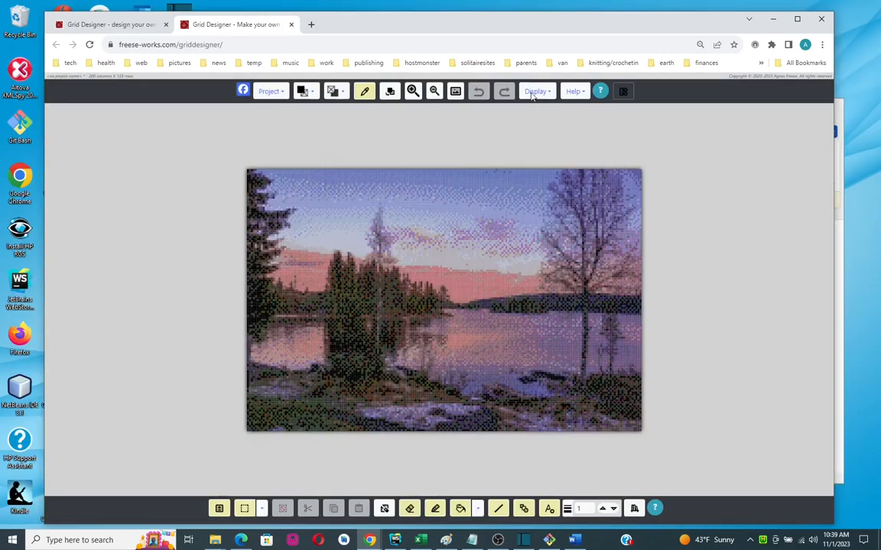
# Show the grid lines on the lake project
pyautogui.click(536, 91)
pyautogui.click(533, 139)
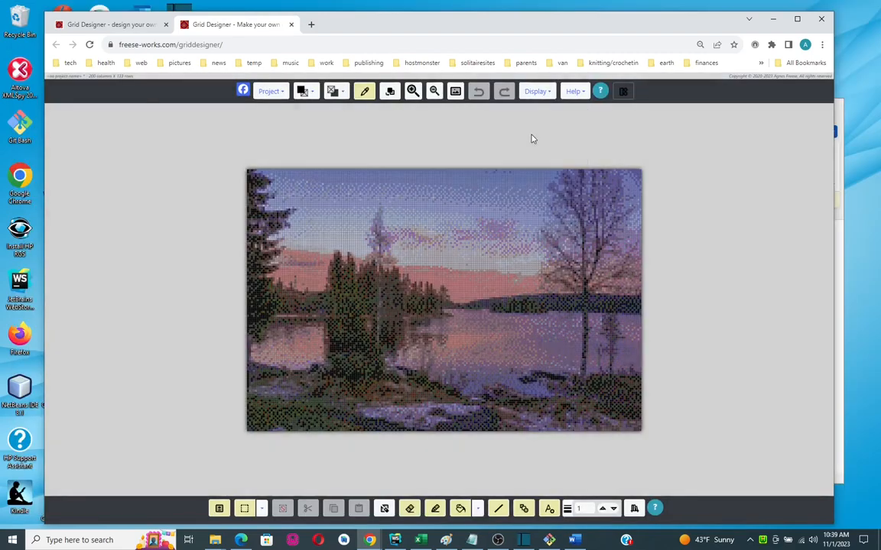
# Rotate the lake grid 90 degrees clockwise four times, through a full turn
pyautogui.click(535, 91)
pyautogui.scroll(-1, 541, 185)
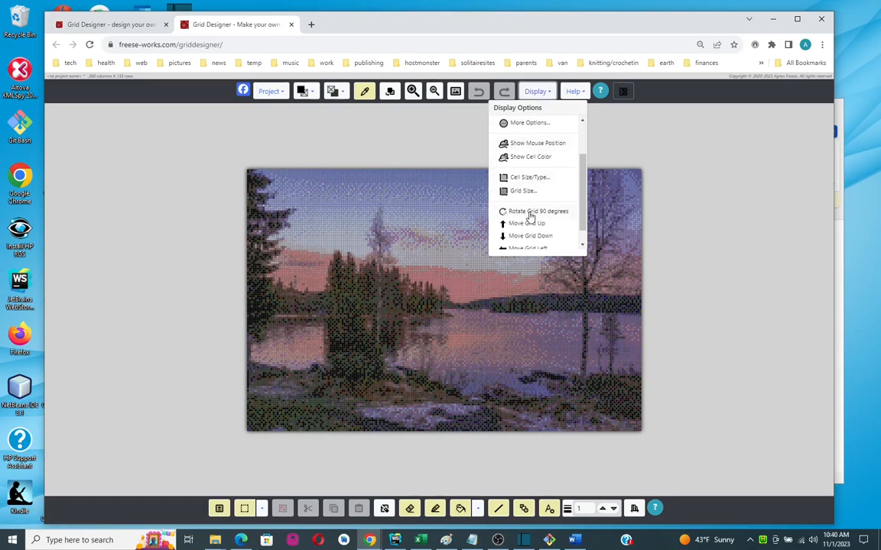
pyautogui.click(530, 211)
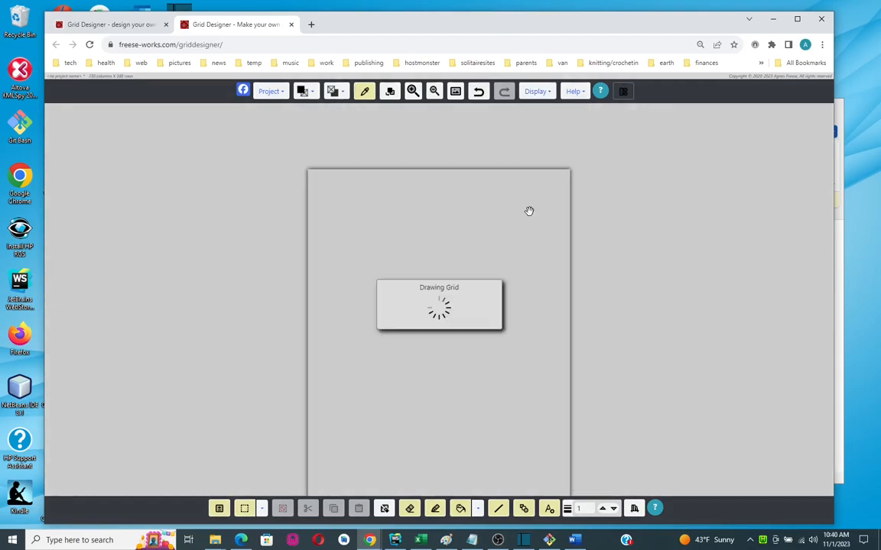
pyautogui.moveTo(501, 232); pyautogui.dragTo(501, 168)
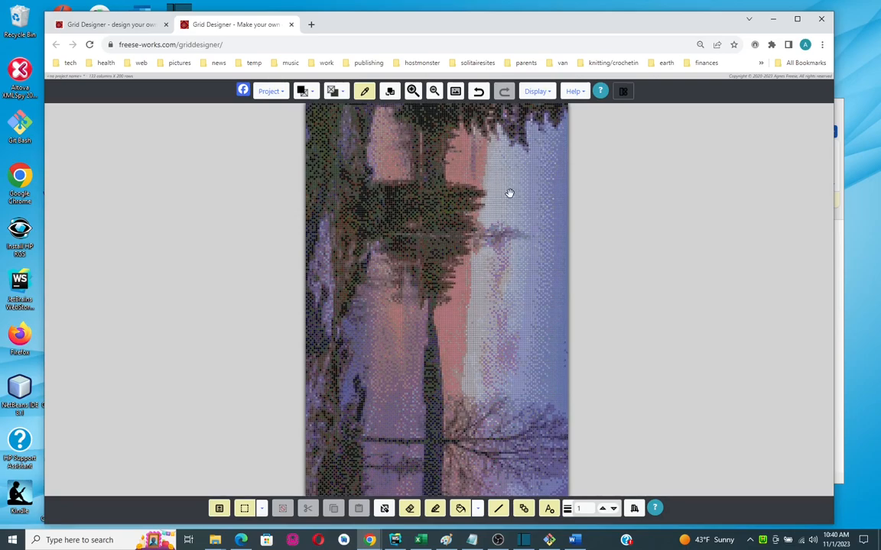
pyautogui.click(536, 92)
pyautogui.scroll(-3, 526, 226)
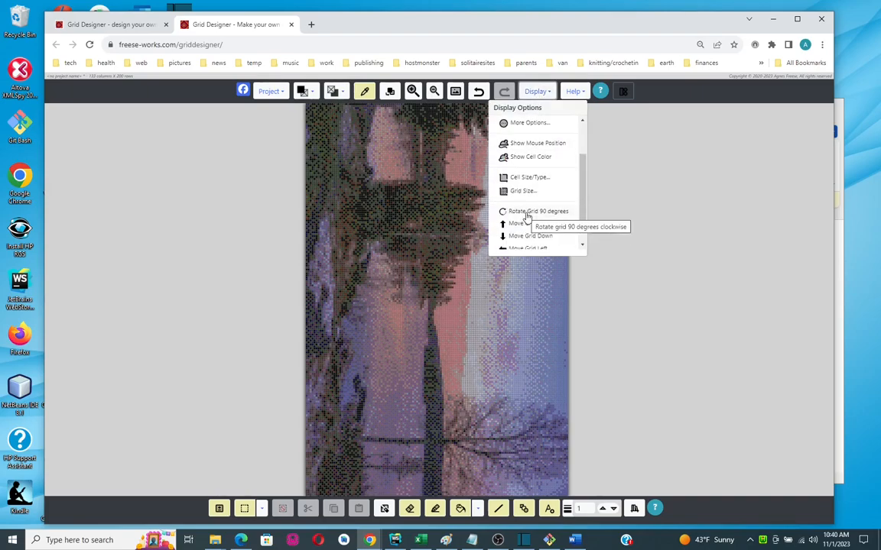
pyautogui.click(526, 215)
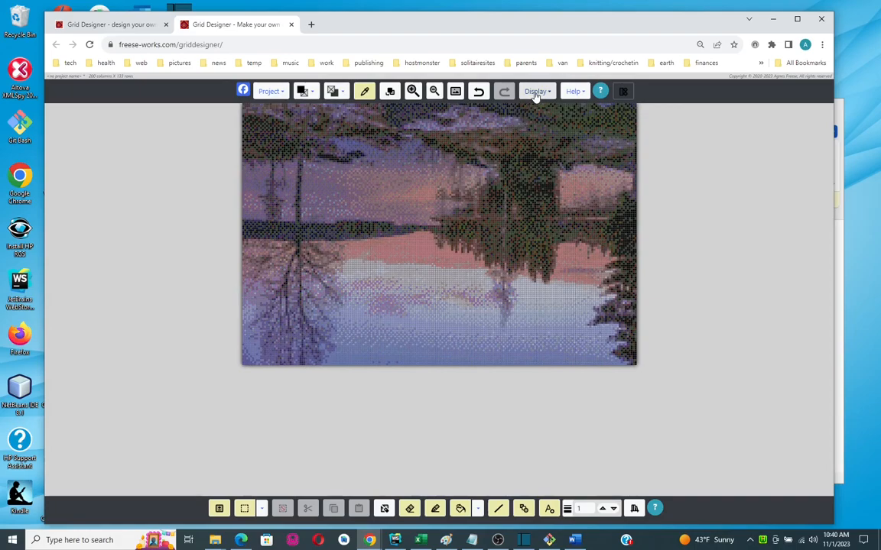
pyautogui.click(536, 92)
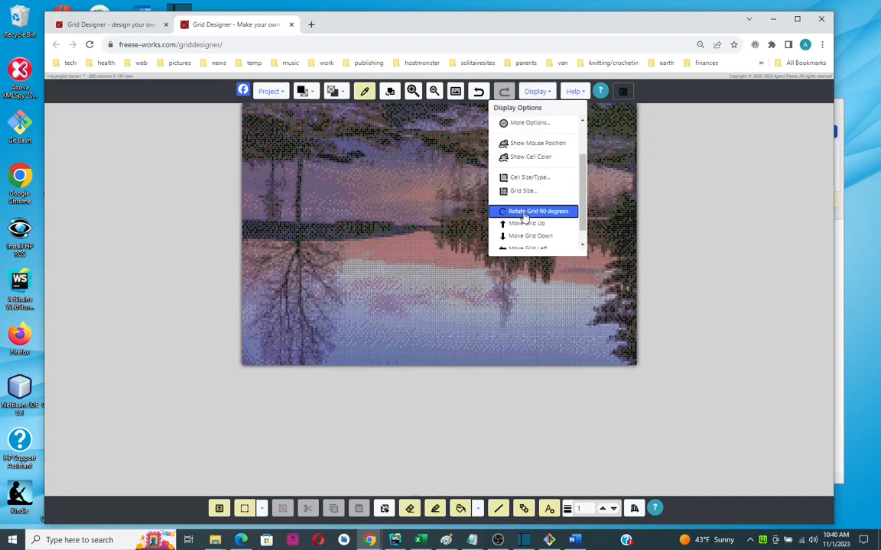
pyautogui.click(529, 211)
pyautogui.click(538, 93)
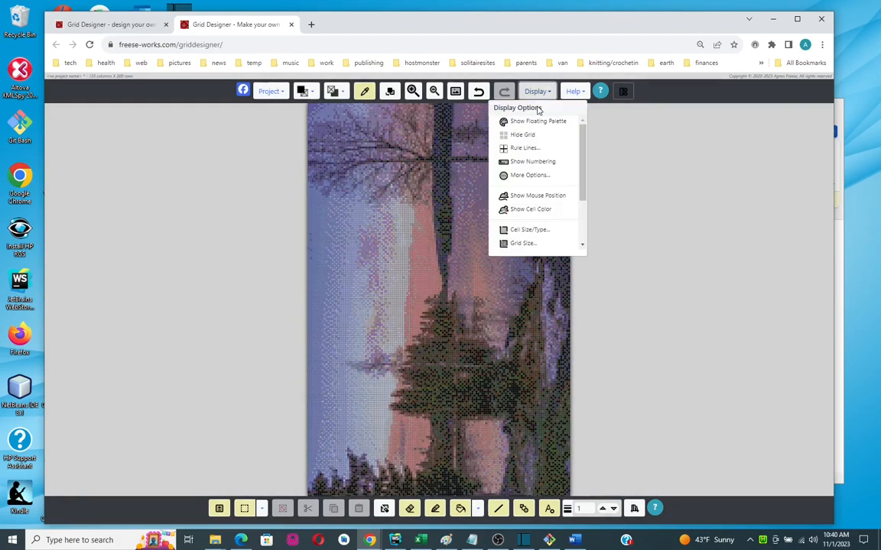
pyautogui.scroll(-1, 523, 225)
pyautogui.click(518, 213)
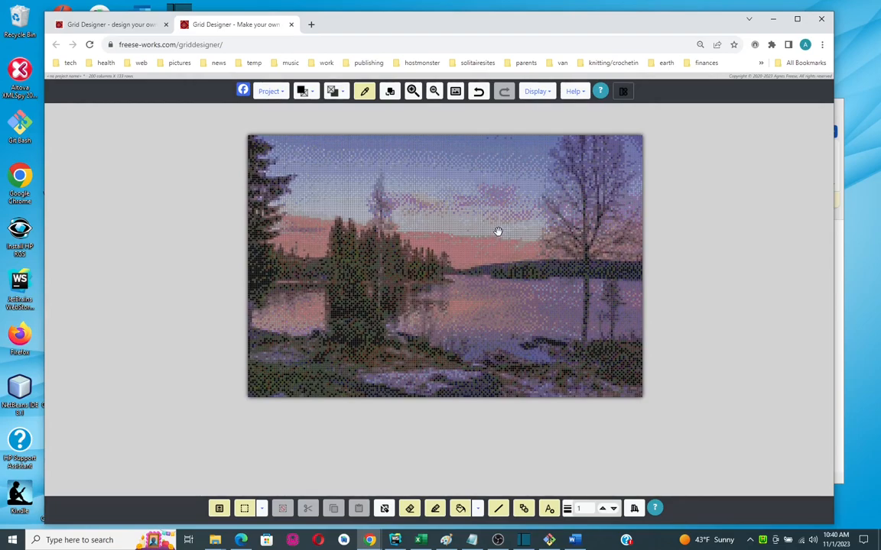
# Open the Grid Size settings of the lake project to examine the row and column options
pyautogui.click(538, 93)
pyautogui.scroll(-2, 533, 220)
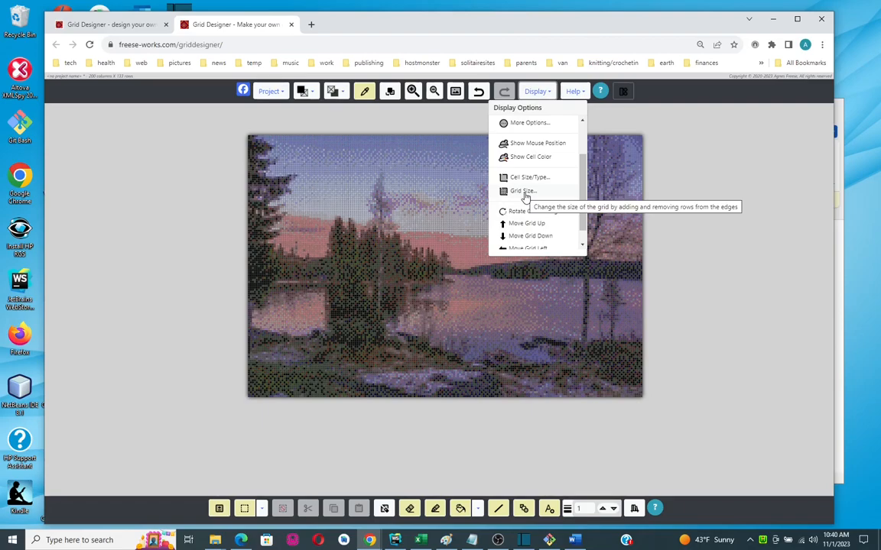
pyautogui.click(524, 192)
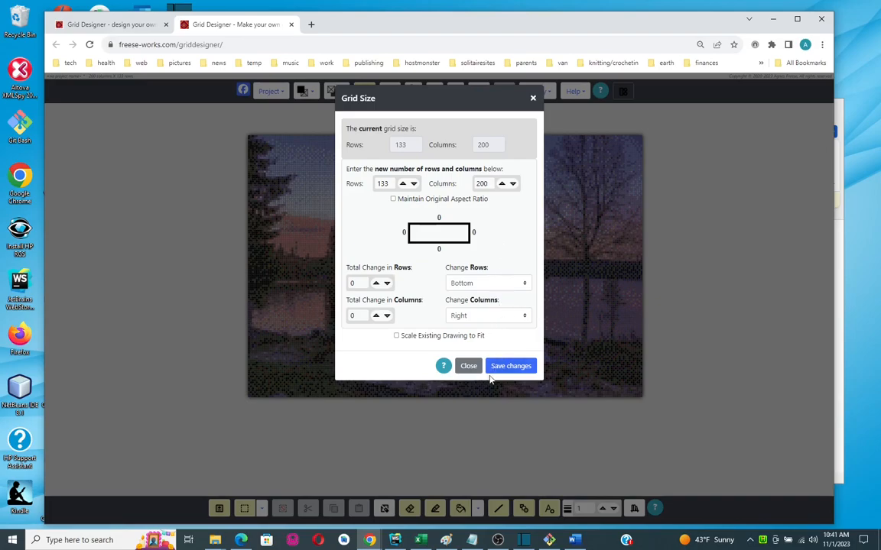
# Set the lake project's type to Diamond Painting with the pre-defined Square Drills cell size
pyautogui.click(469, 365)
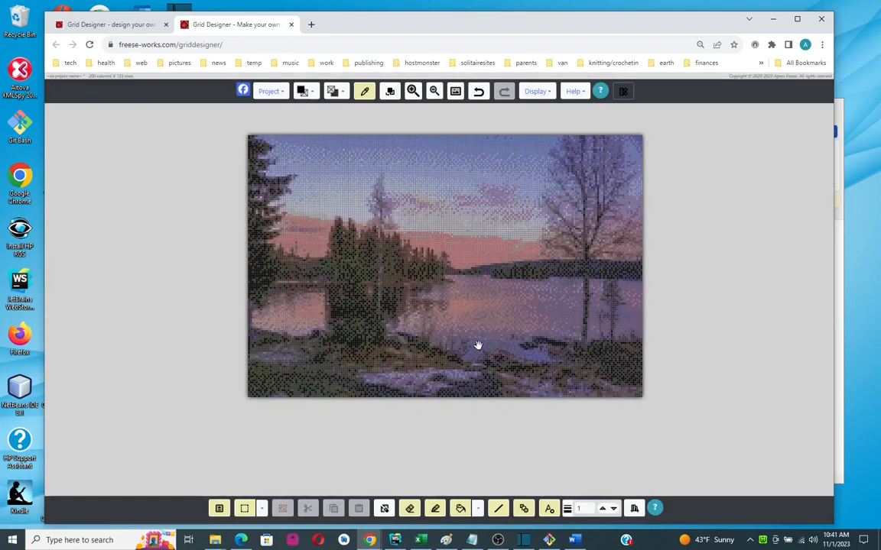
pyautogui.click(269, 94)
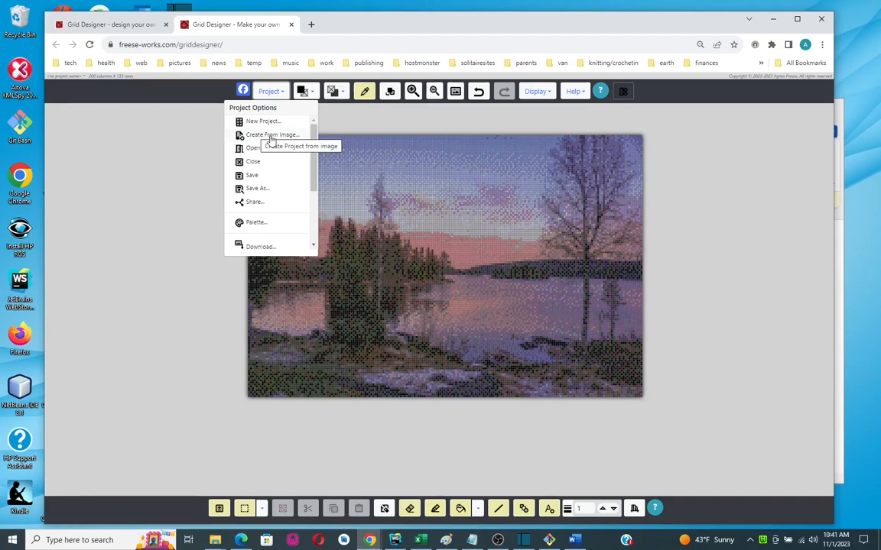
pyautogui.click(533, 93)
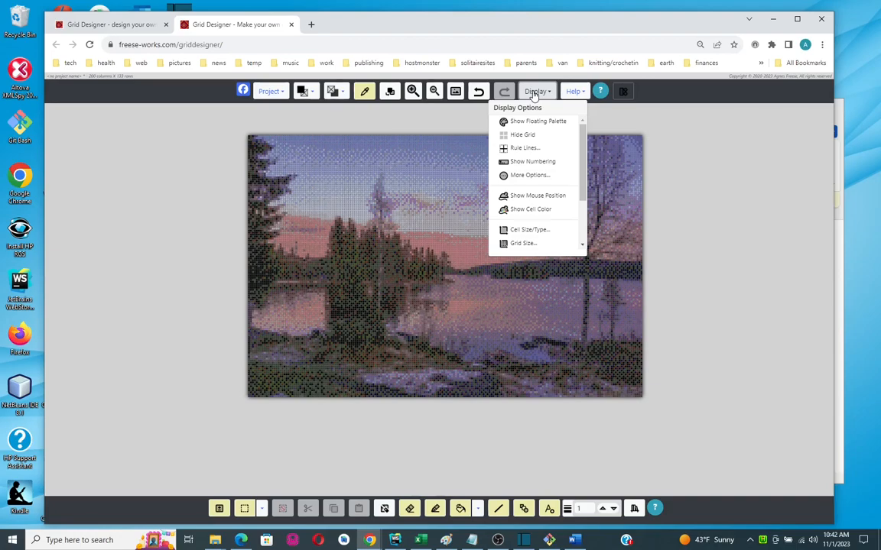
pyautogui.click(529, 231)
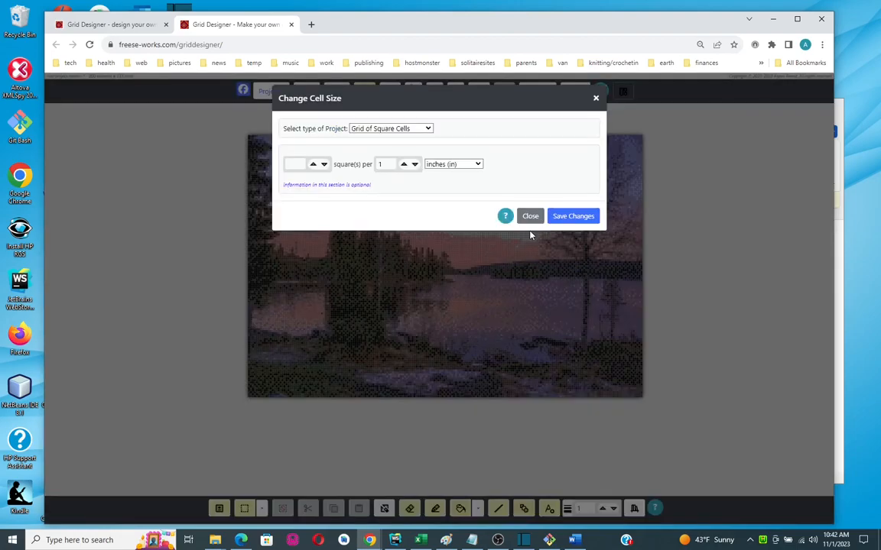
pyautogui.click(425, 131)
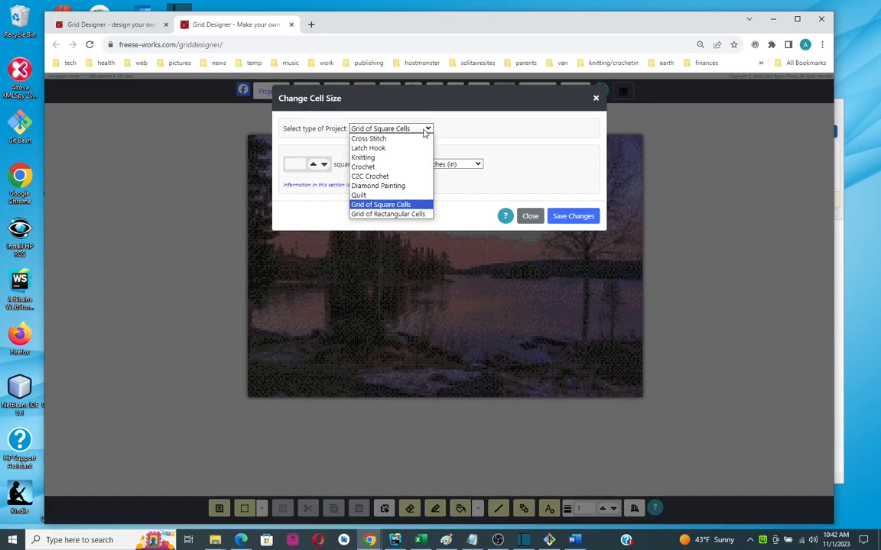
pyautogui.click(406, 187)
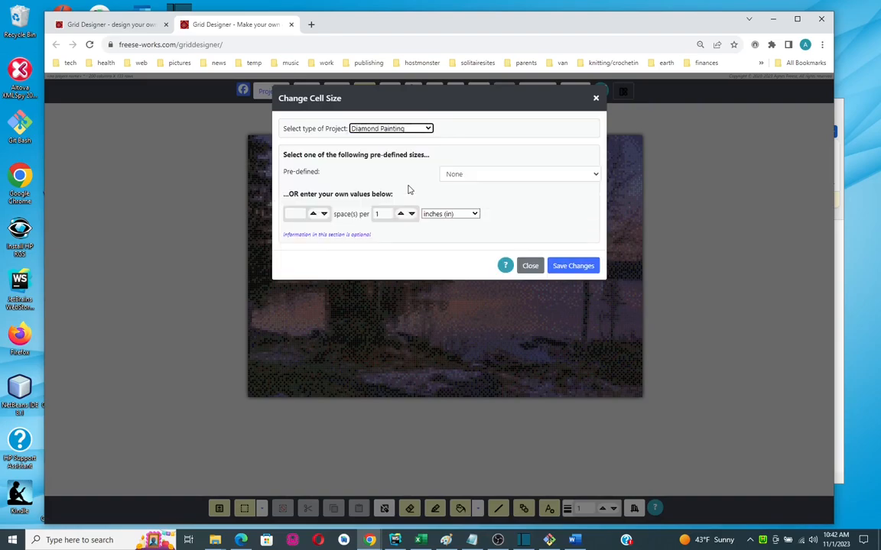
pyautogui.click(500, 177)
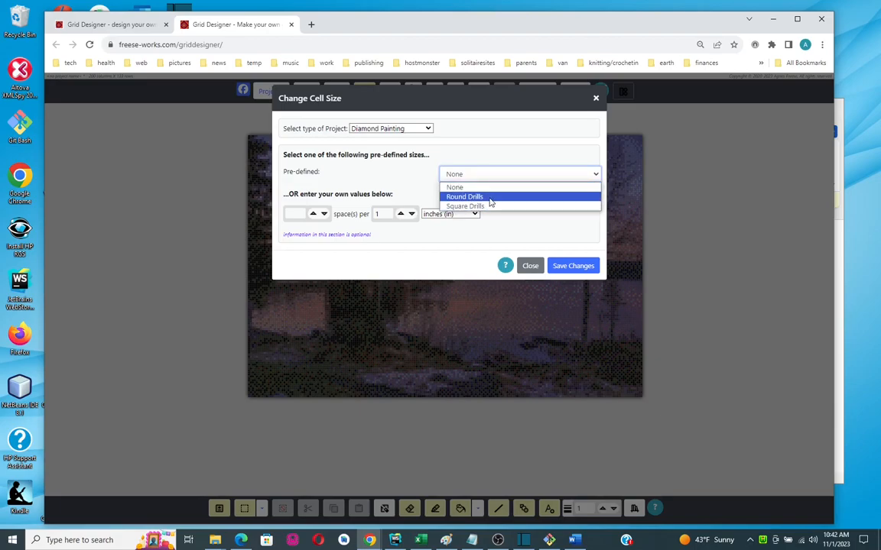
pyautogui.click(490, 207)
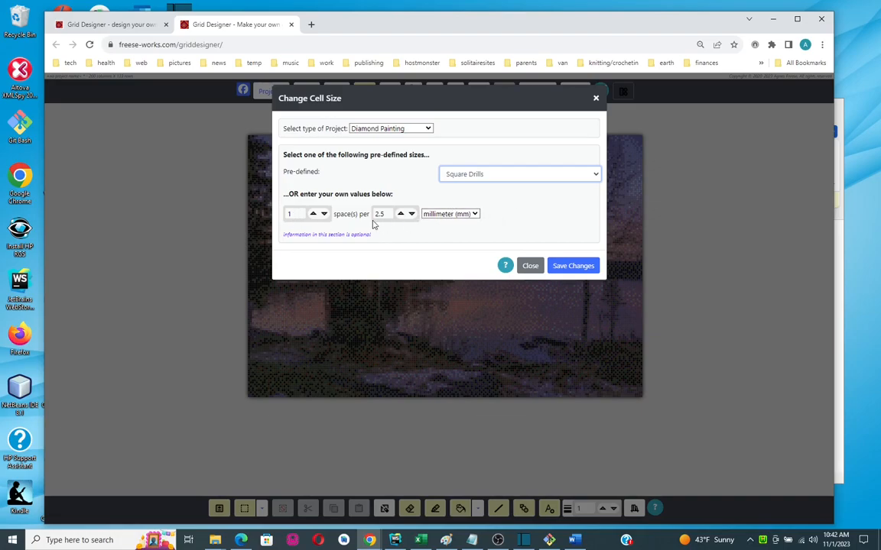
pyautogui.click(567, 266)
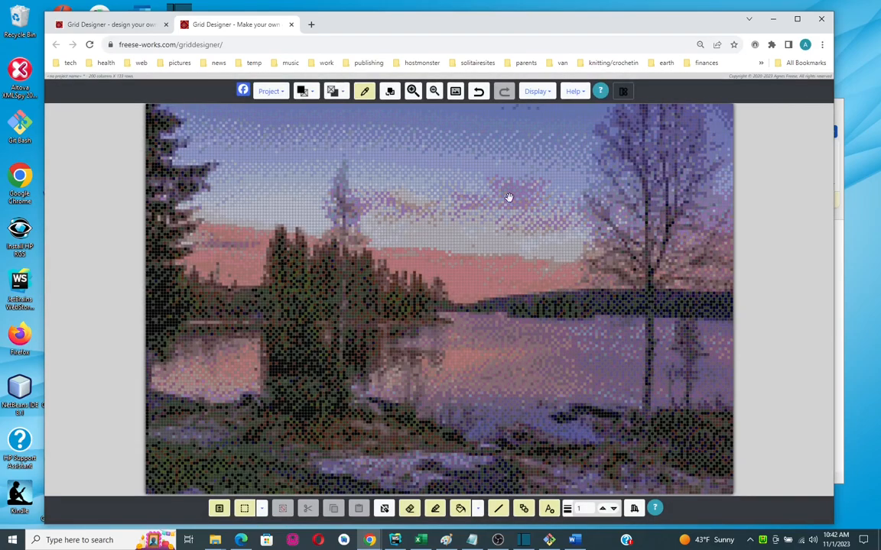
# Reduce the lake grid to 120 rows, scaling the existing drawing to fit
pyautogui.click(537, 92)
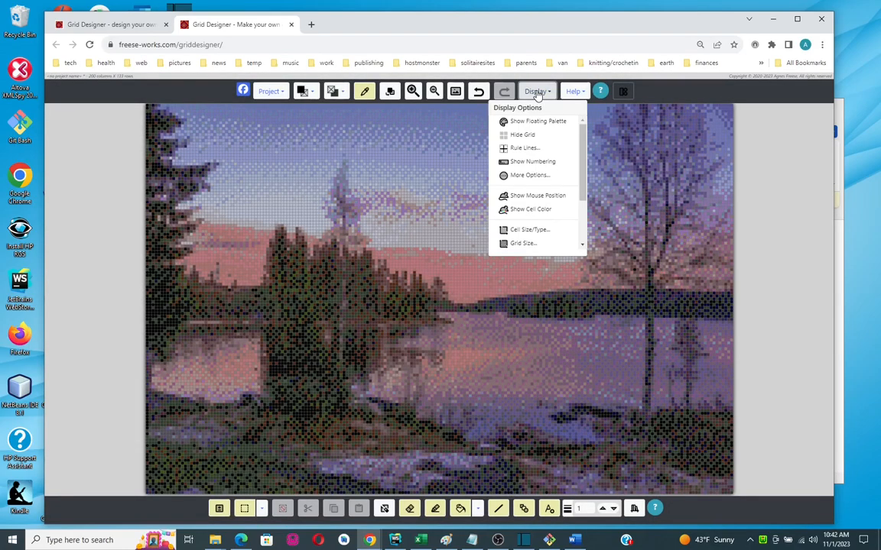
pyautogui.click(523, 244)
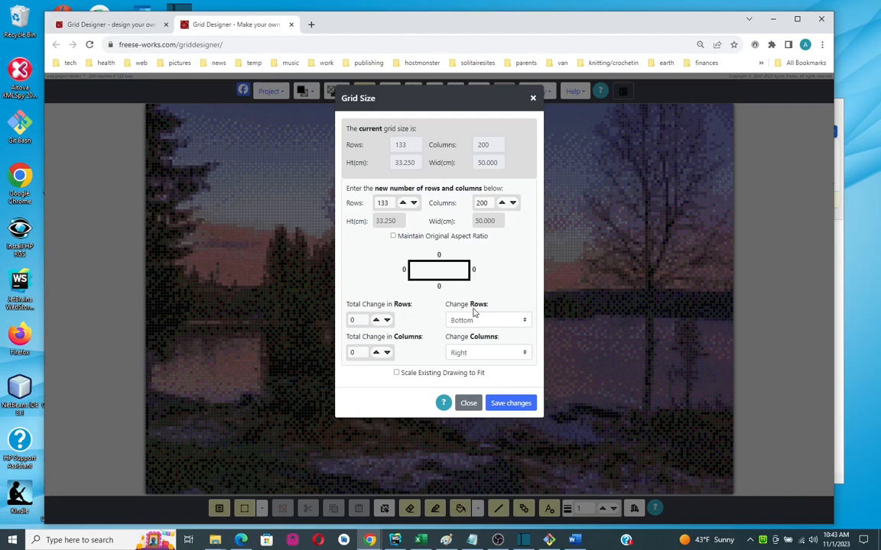
pyautogui.click(397, 374)
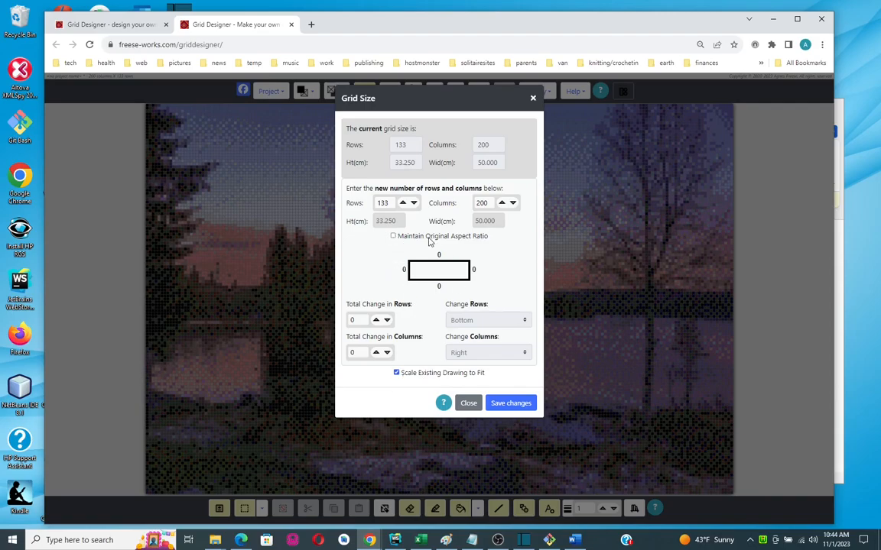
pyautogui.click(414, 204)
pyautogui.click(414, 204)
pyautogui.click(413, 204)
pyautogui.click(509, 408)
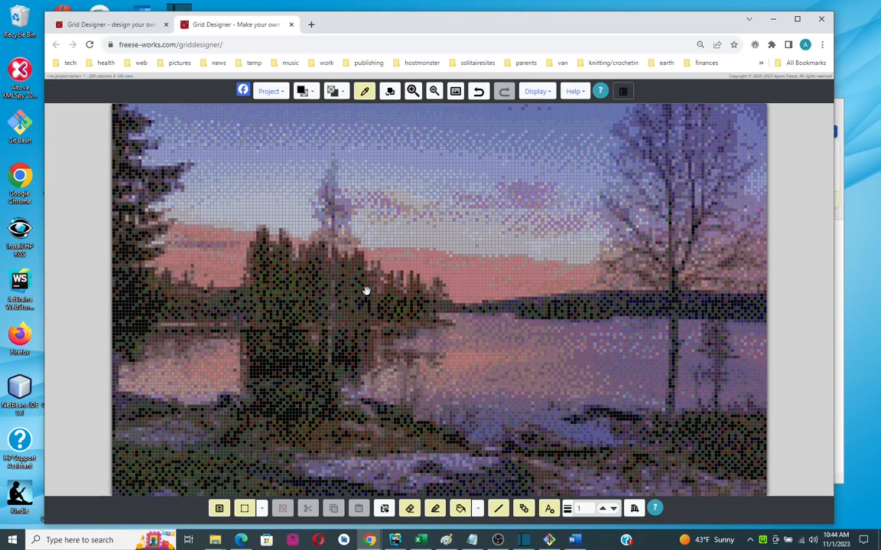
# Close the lake project without saving its changes
pyautogui.click(269, 92)
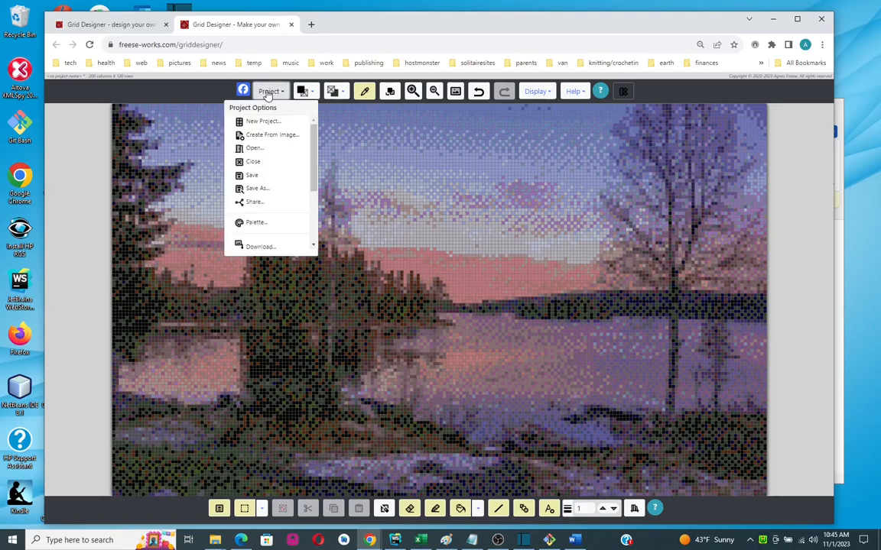
pyautogui.click(249, 162)
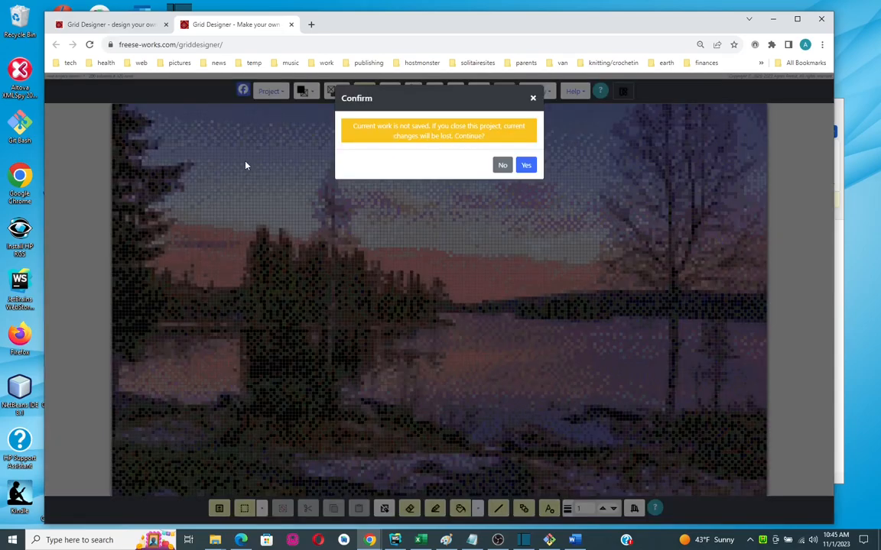
pyautogui.click(525, 166)
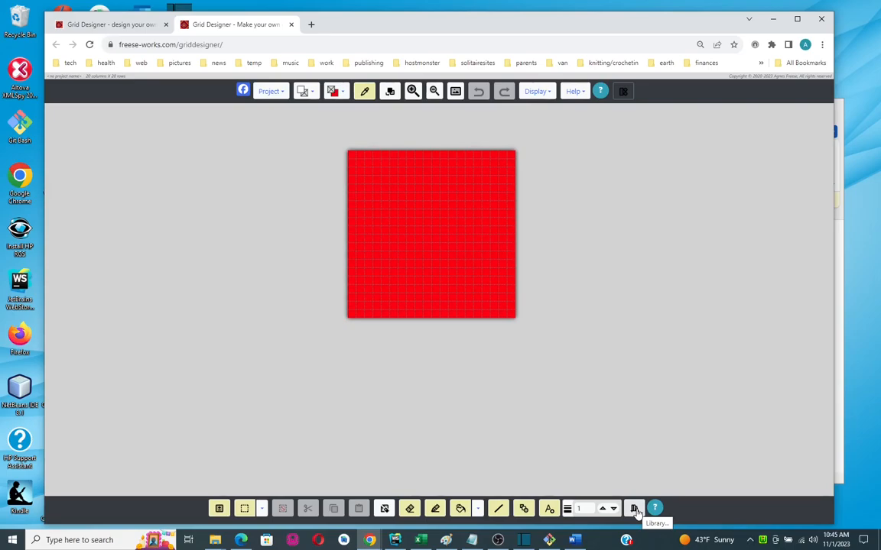
# Choose the 3-leaf clover (11 x 11) from the pattern library, substituting green for its dark green and red for its bright green
pyautogui.click(634, 510)
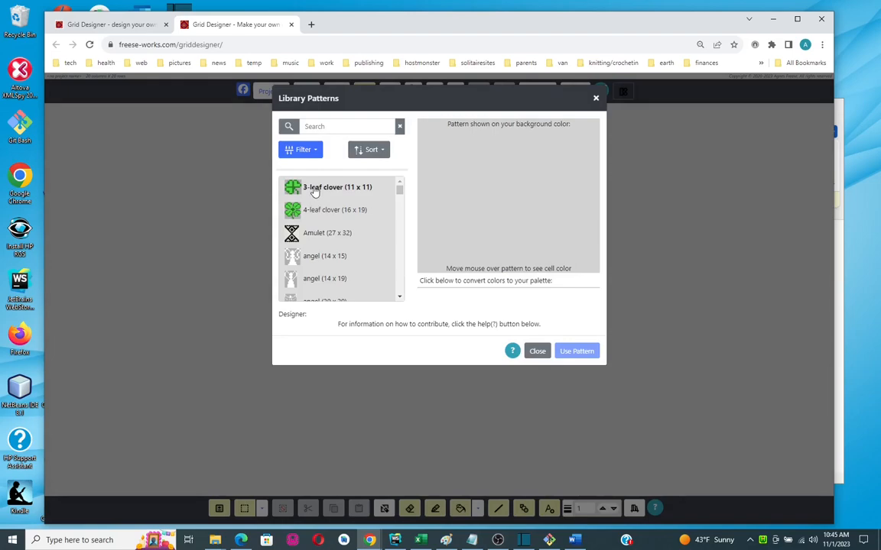
pyautogui.click(315, 192)
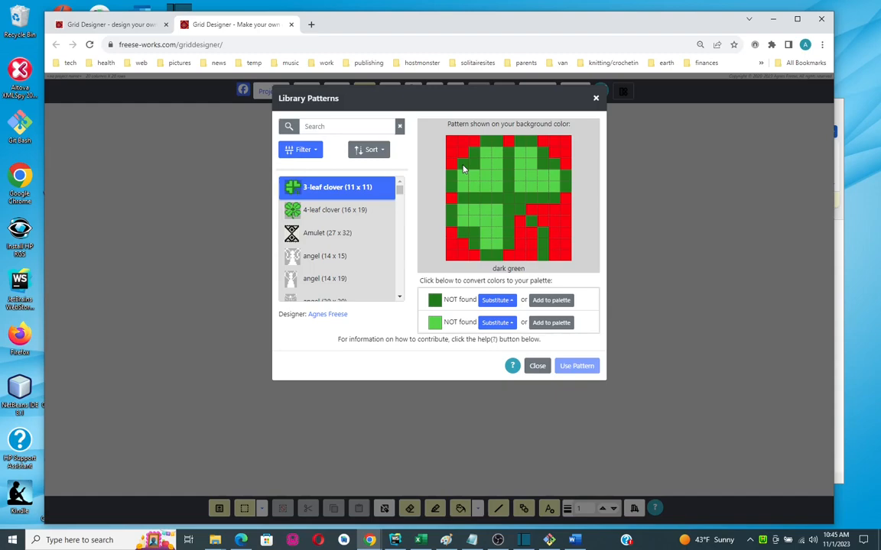
pyautogui.click(506, 302)
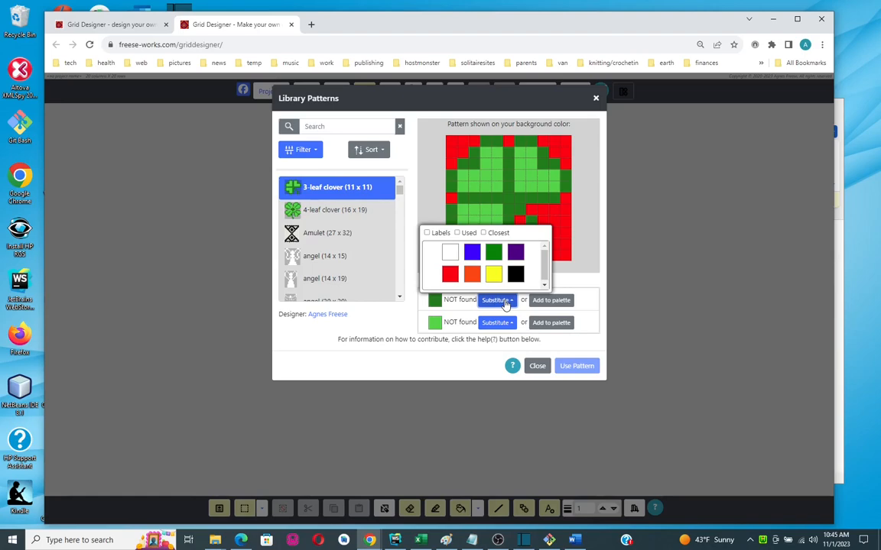
pyautogui.click(493, 253)
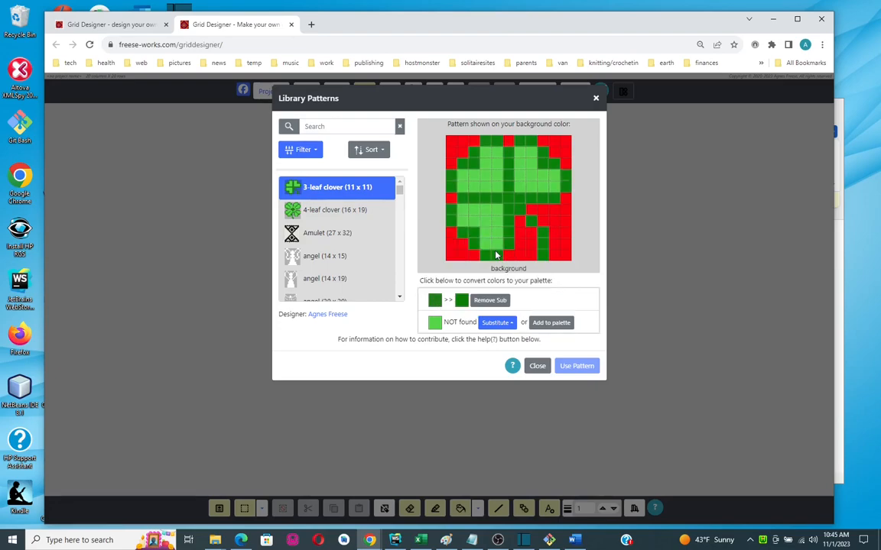
pyautogui.click(493, 324)
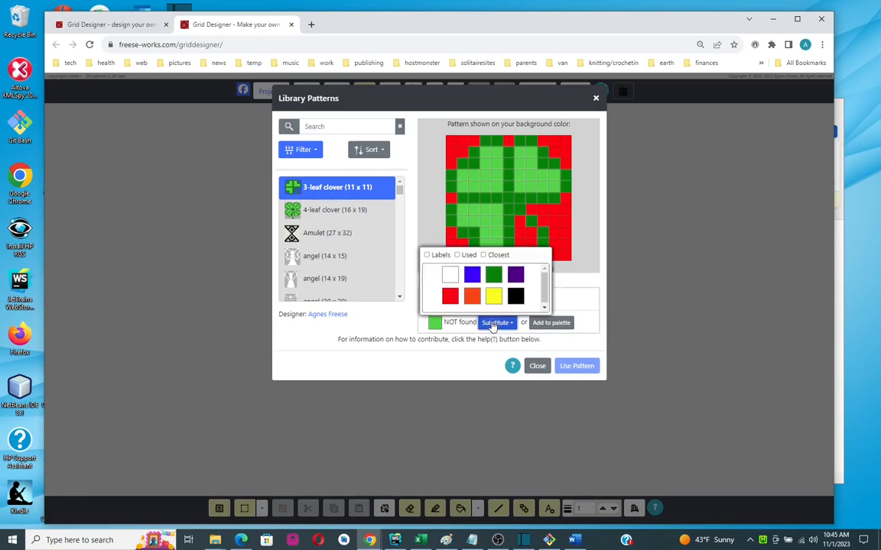
pyautogui.click(450, 299)
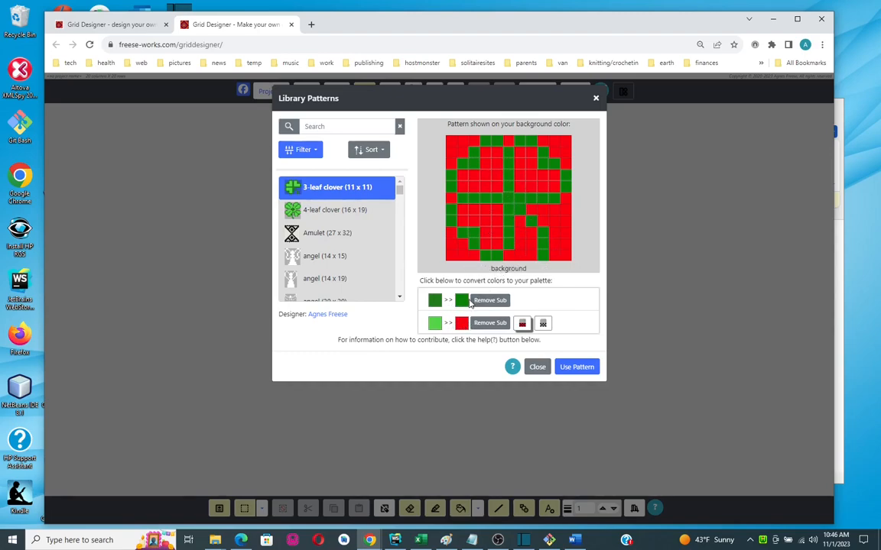
# Try positioning the recolored clover in the middle of the red grid, leaving paste mode without pasting it
pyautogui.click(577, 367)
pyautogui.moveTo(411, 211); pyautogui.dragTo(440, 246)
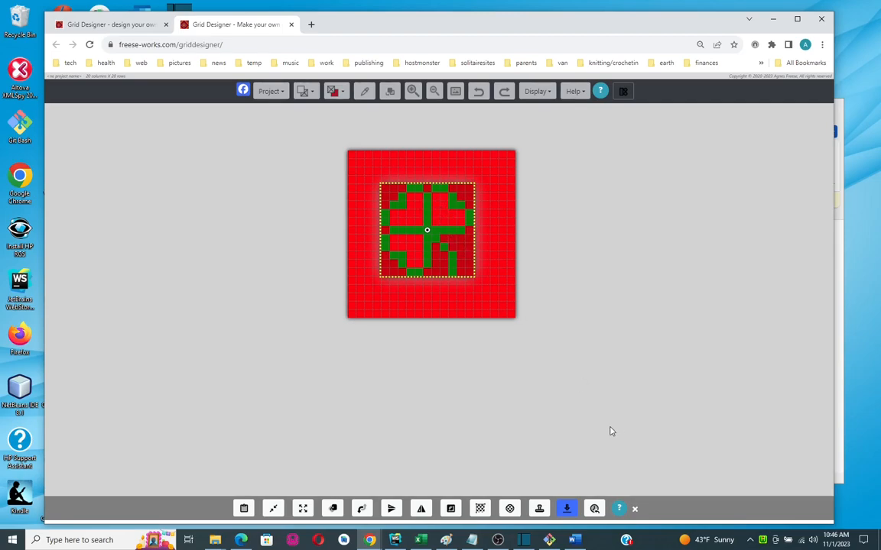
pyautogui.click(634, 511)
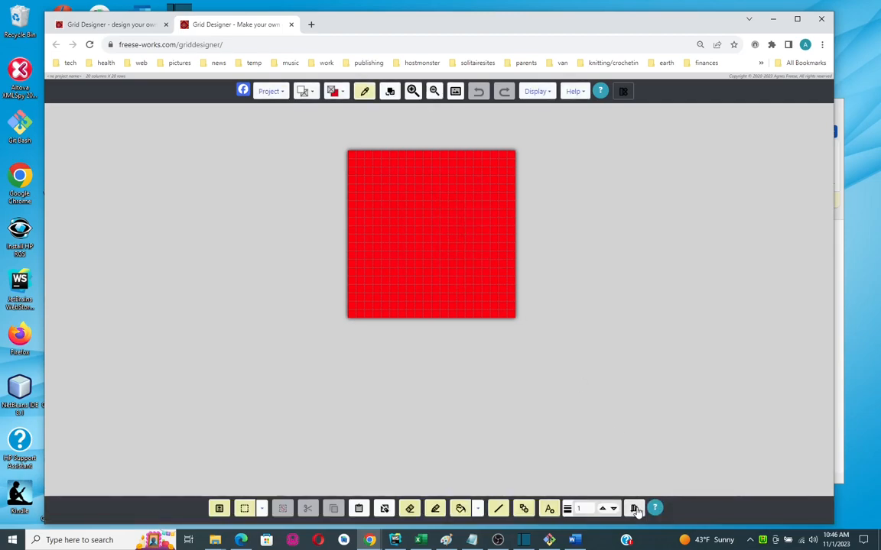
# In the library's 3-leaf clover, substitute green for dark green and red for bright green, treating the substituted red as background
pyautogui.click(634, 510)
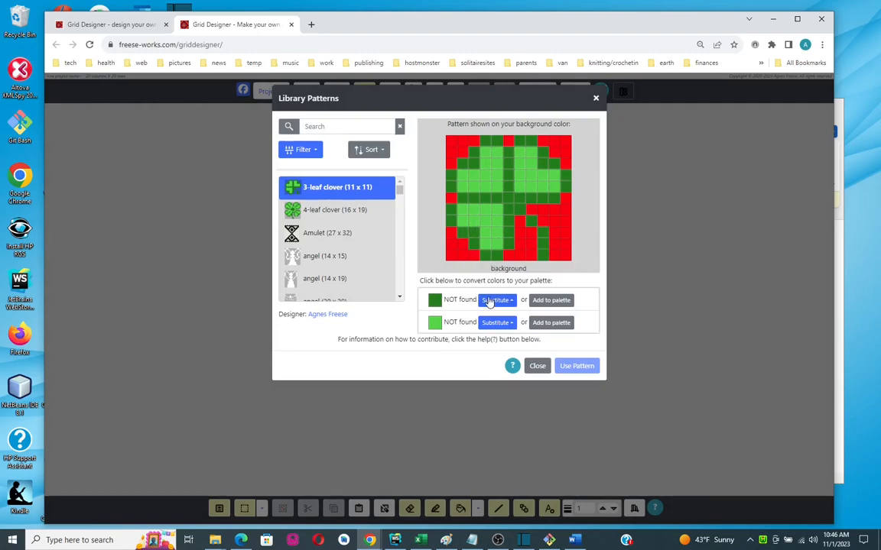
pyautogui.click(497, 300)
pyautogui.click(490, 253)
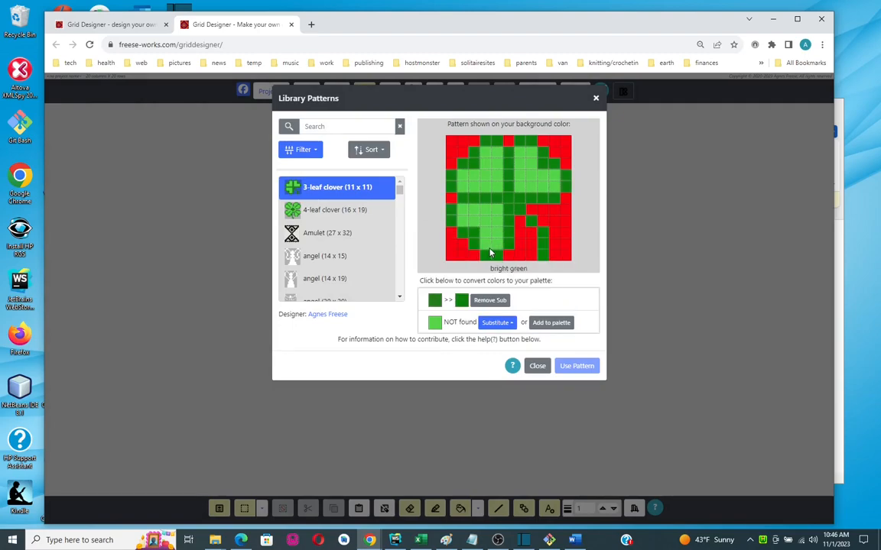
pyautogui.click(491, 325)
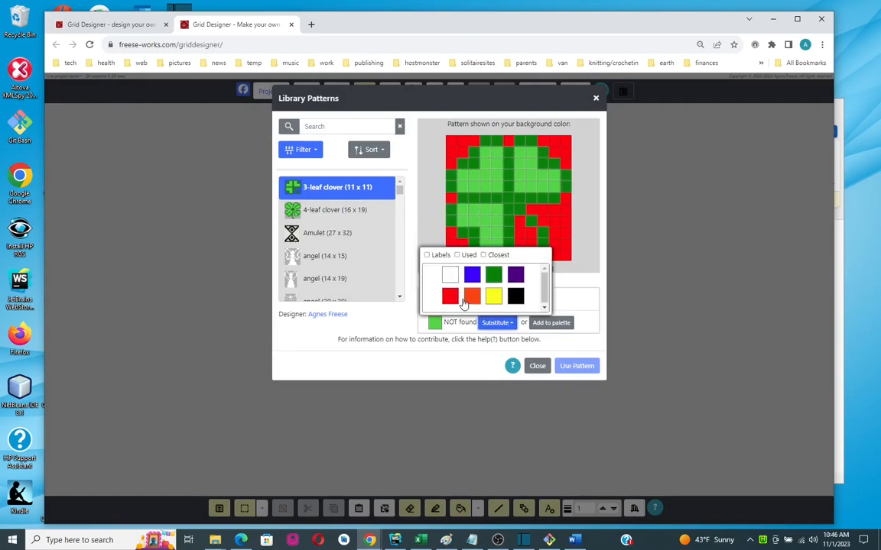
pyautogui.click(450, 295)
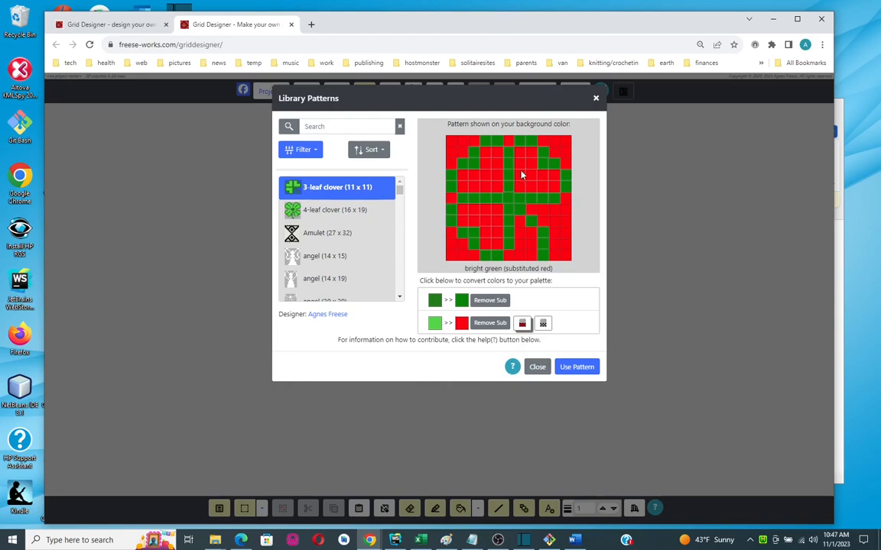
pyautogui.click(543, 325)
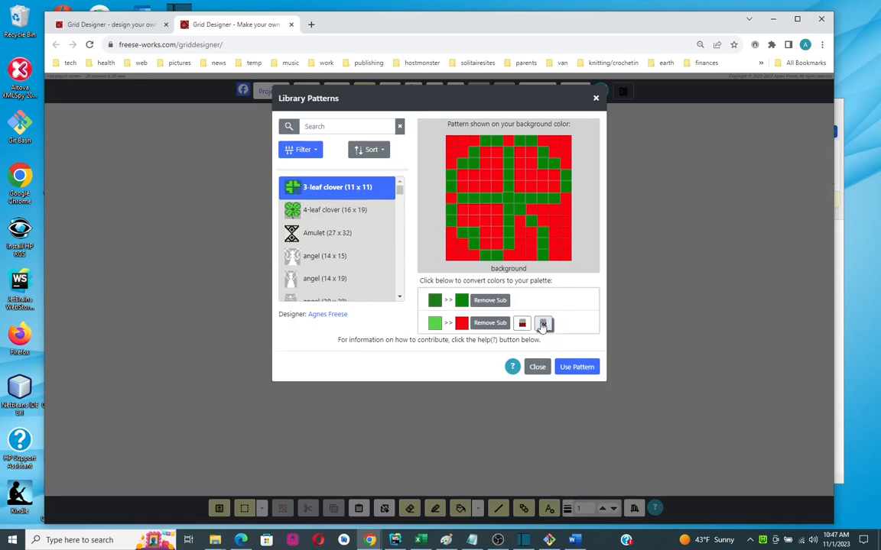
# Load the clover with background-treated red, position it mid-grid, and leave paste mode without pasting it
pyautogui.click(576, 368)
pyautogui.moveTo(415, 214); pyautogui.dragTo(451, 247)
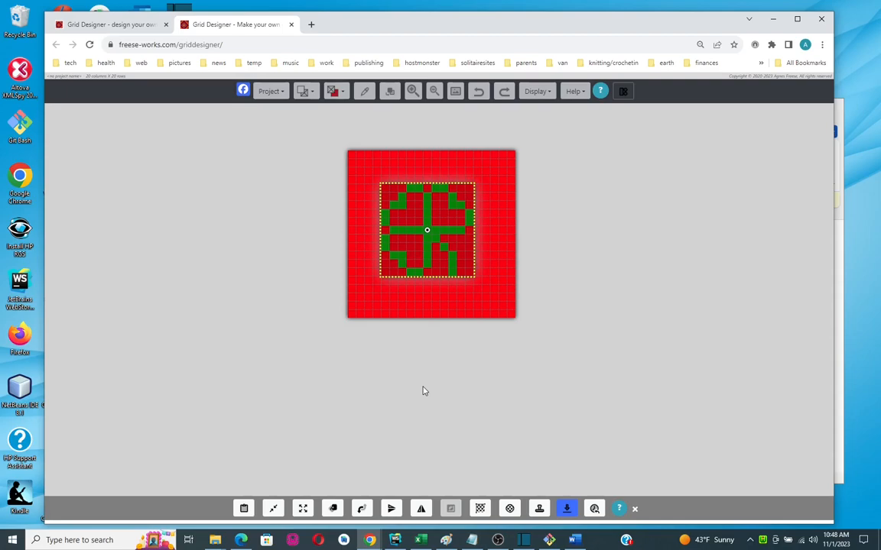
pyautogui.click(634, 513)
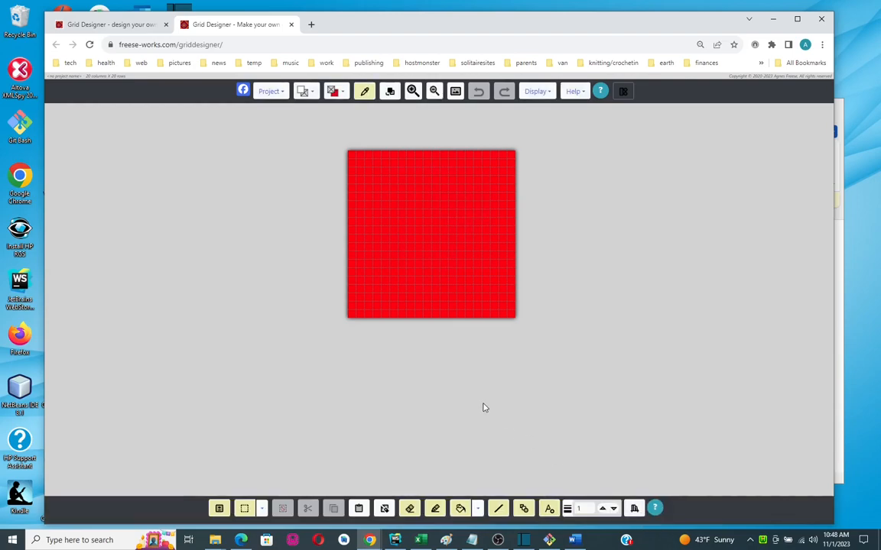
# Draw two white diagonal lines crossing the red grid from corner to corner
pyautogui.click(498, 509)
pyautogui.moveTo(352, 156); pyautogui.dragTo(510, 313)
pyautogui.moveTo(511, 156); pyautogui.dragTo(356, 317)
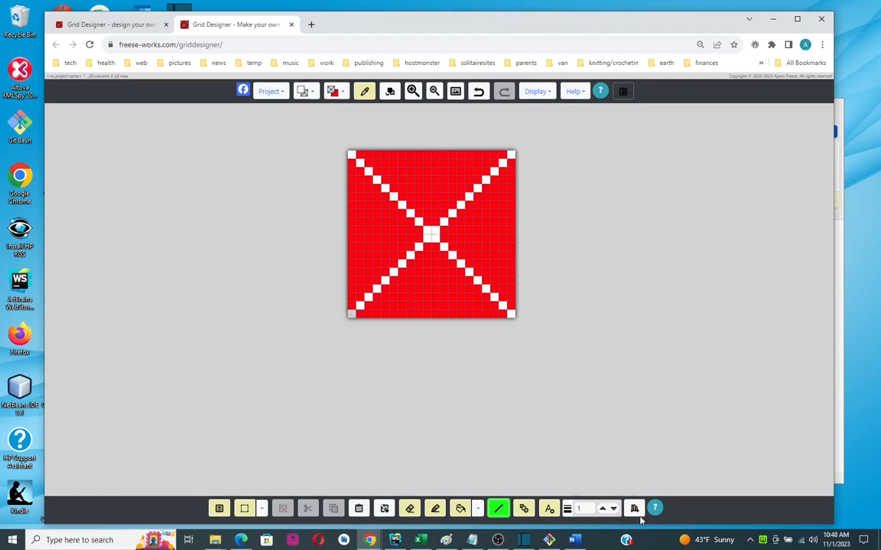
# Paste the copied clover in the middle of the grid over the crossing white lines
pyautogui.click(359, 509)
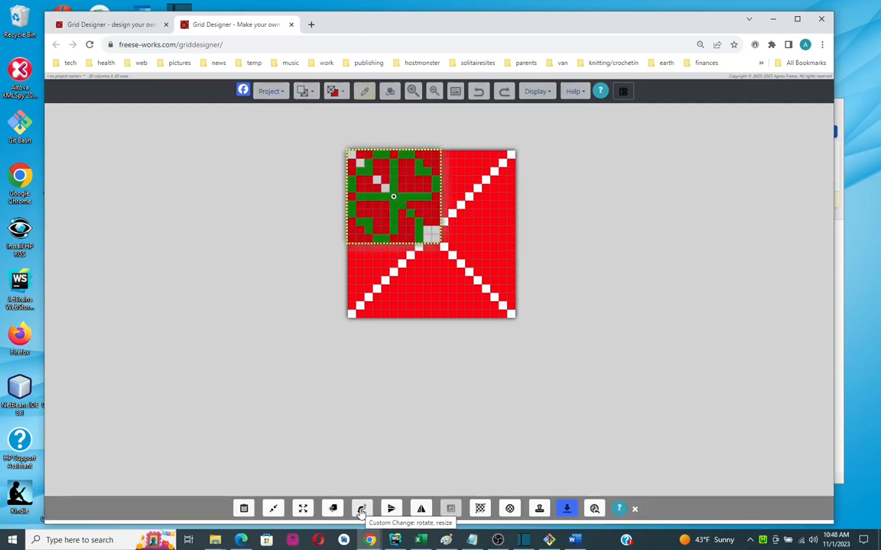
pyautogui.moveTo(393, 200); pyautogui.dragTo(438, 248)
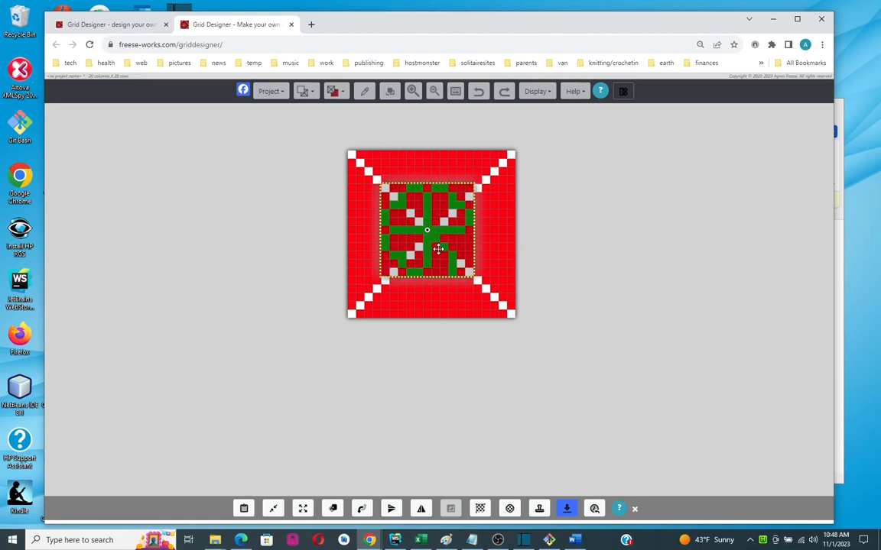
pyautogui.click(244, 509)
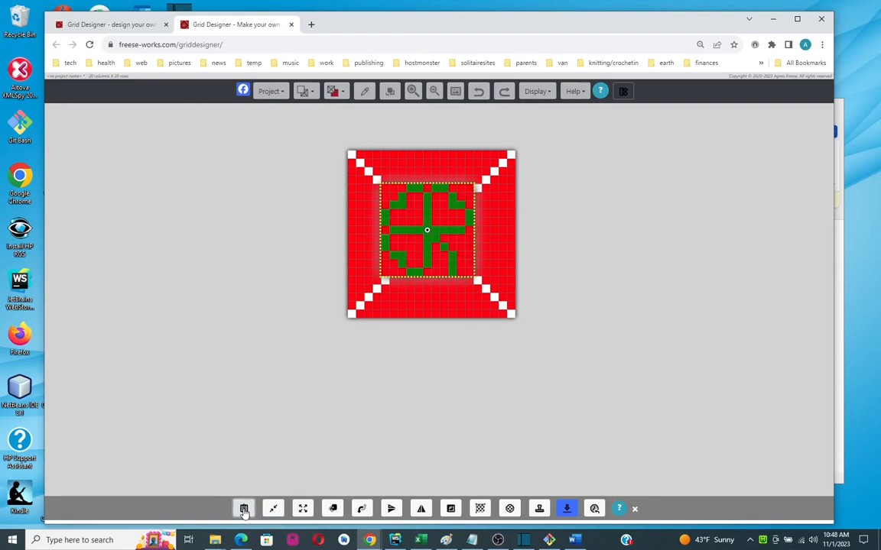
# Preview the floating clover with a see-through background over the crossing white lines, and leave paste mode without pasting it
pyautogui.click(244, 509)
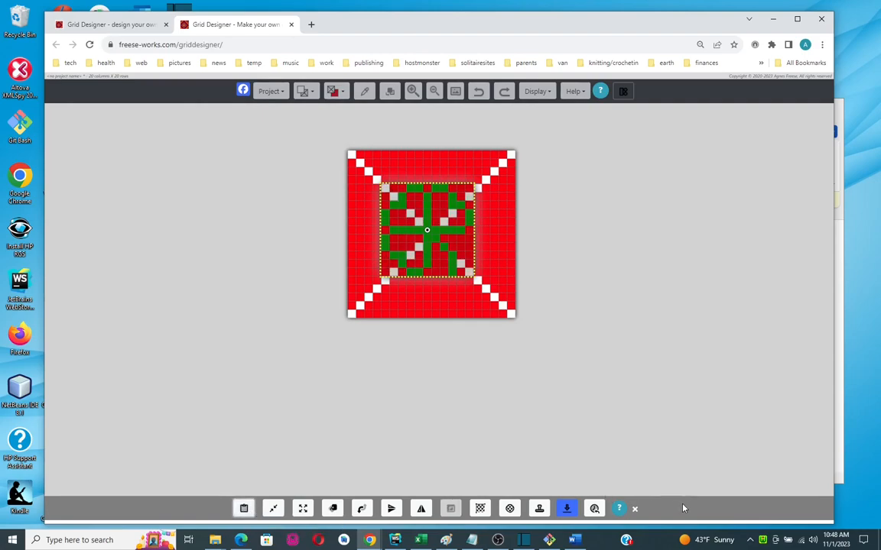
pyautogui.click(633, 509)
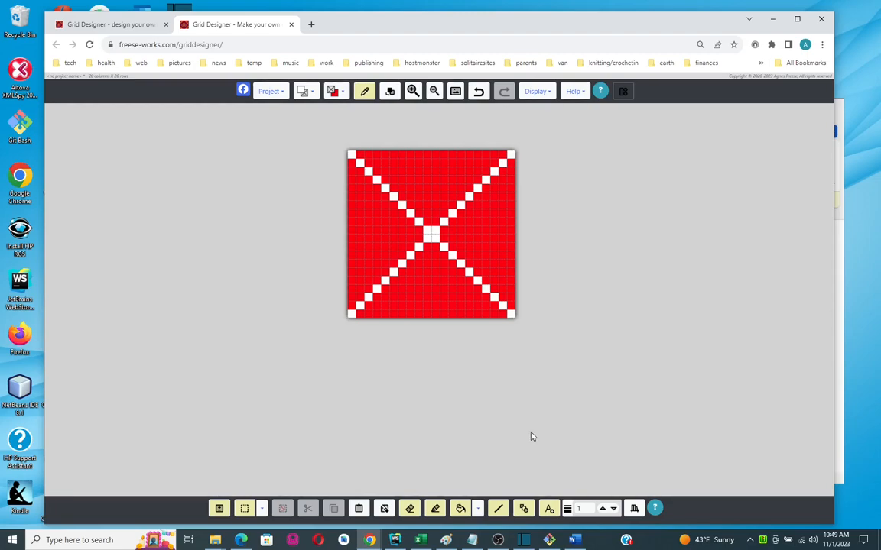
# Open the pattern library and filter its patterns by the angel category
pyautogui.click(634, 509)
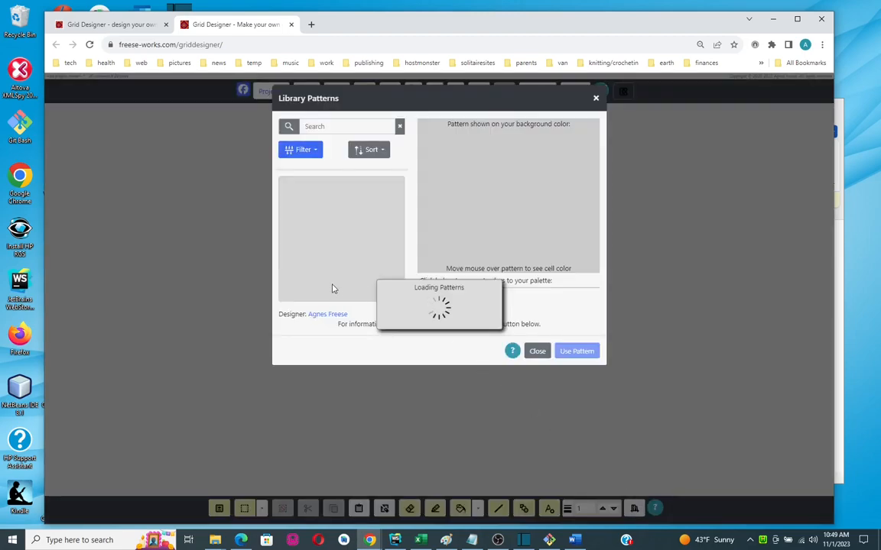
pyautogui.click(316, 151)
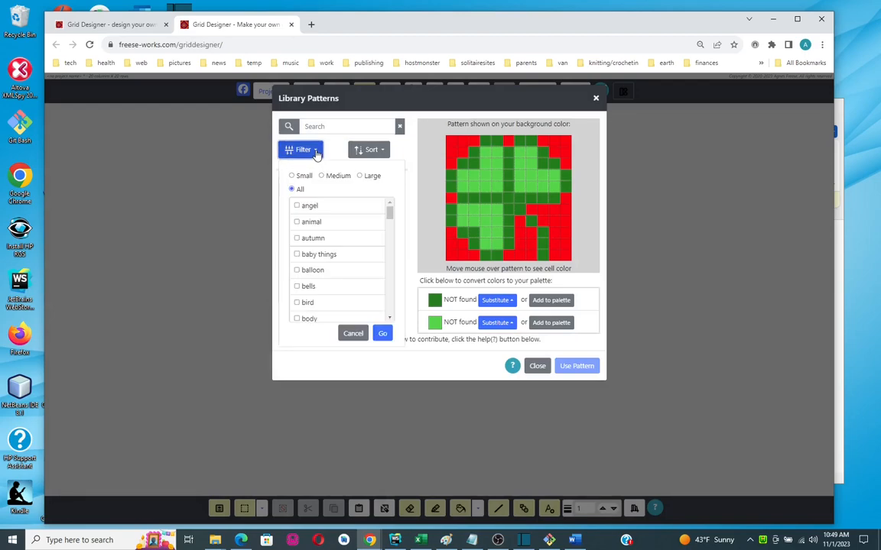
pyautogui.click(296, 206)
pyautogui.click(383, 334)
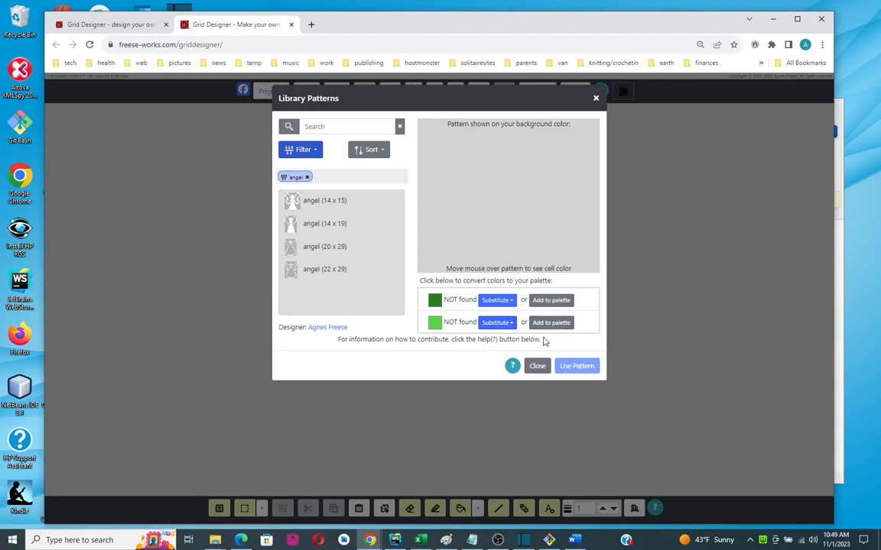
# Preview the angel (14 x 15) pattern on the current background color, view it again, and close the library without using it
pyautogui.click(324, 203)
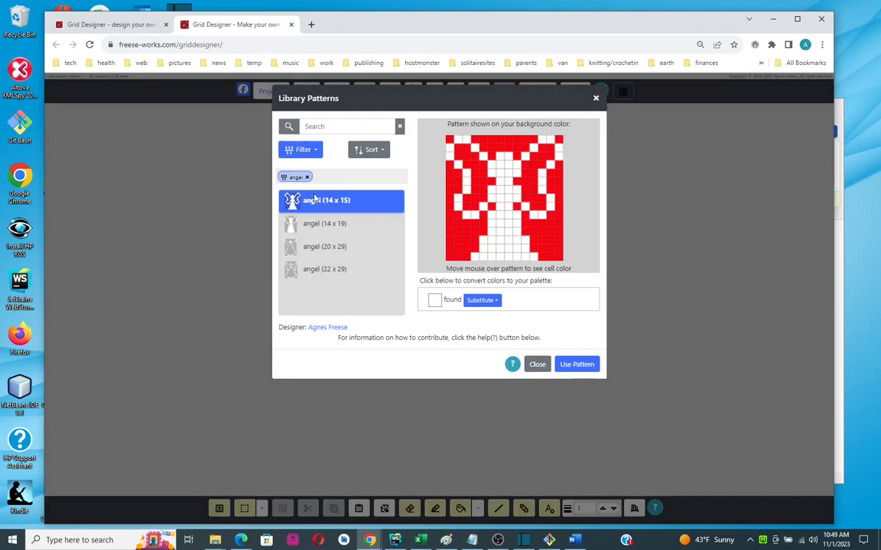
pyautogui.click(538, 364)
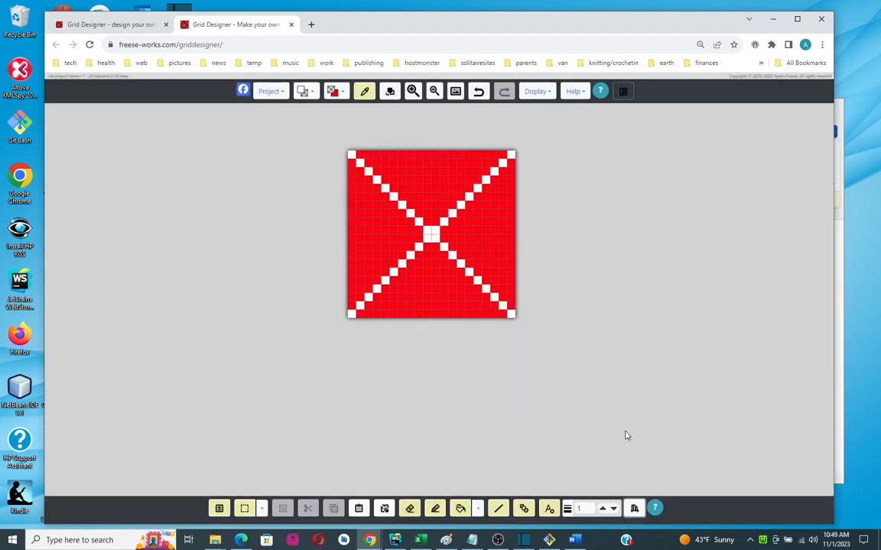
pyautogui.click(634, 509)
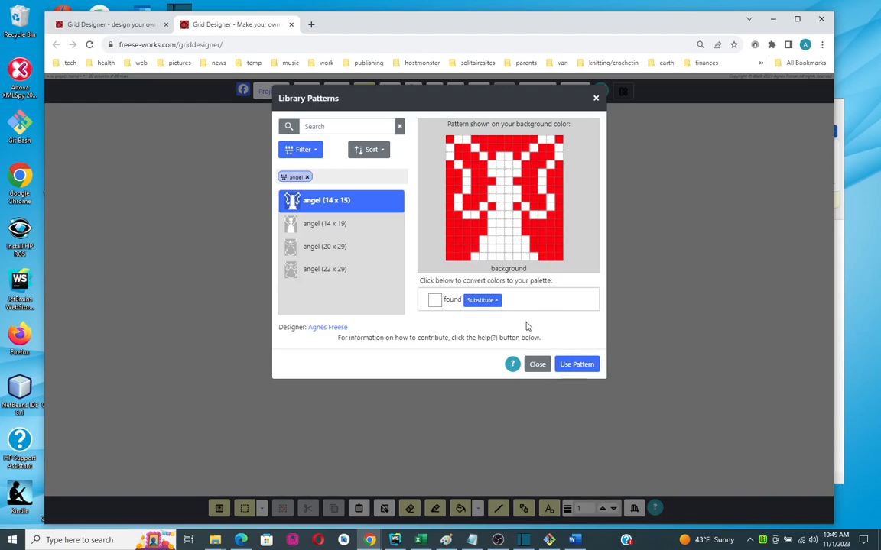
pyautogui.click(535, 365)
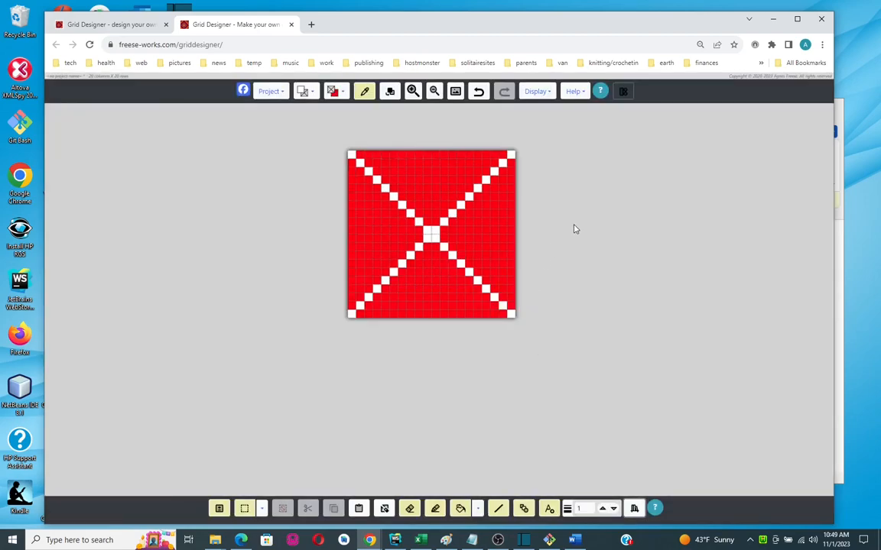